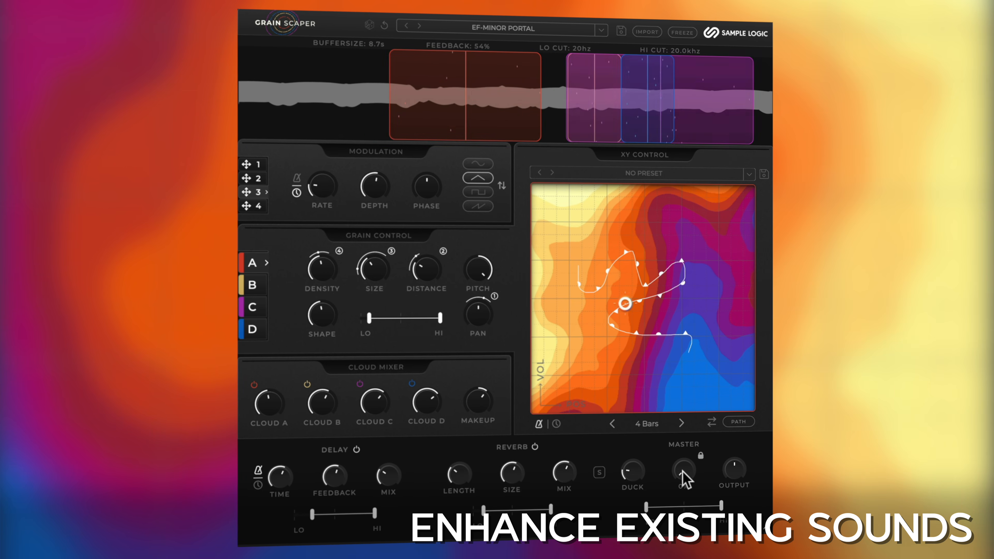
- Raise the master mix to full on the EF-Minor Portal preset and lower its buffer size
left_click_drag(681, 471, 678, 339)
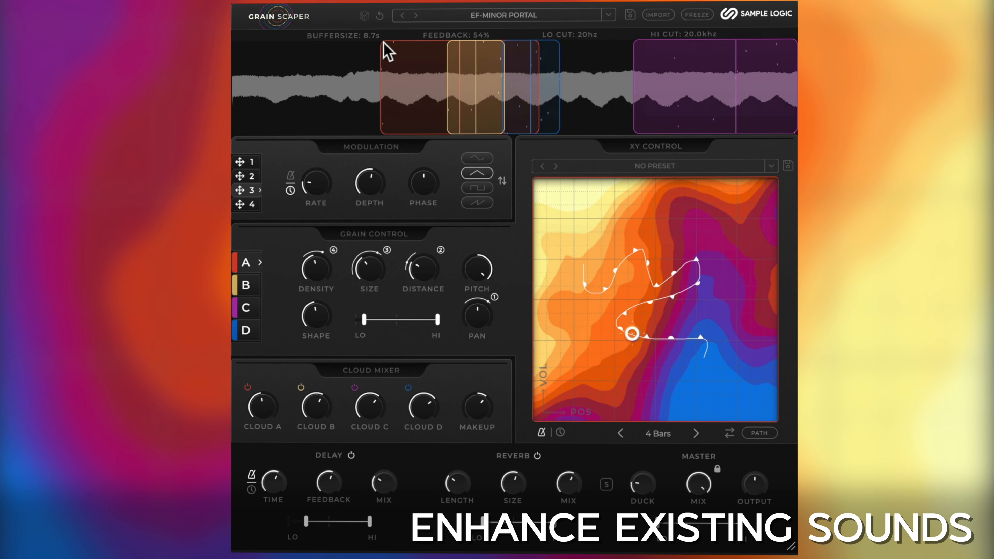
left_click_drag(367, 42, 363, 90)
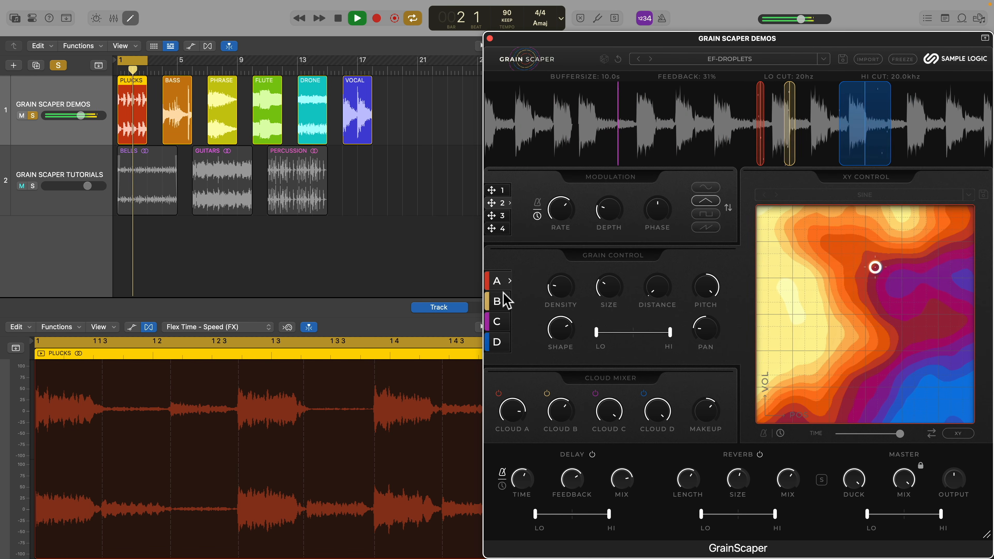
- Examine the grain settings and XY paths of clouds B, C and D in the EF-Droplets preset
left_click(505, 302)
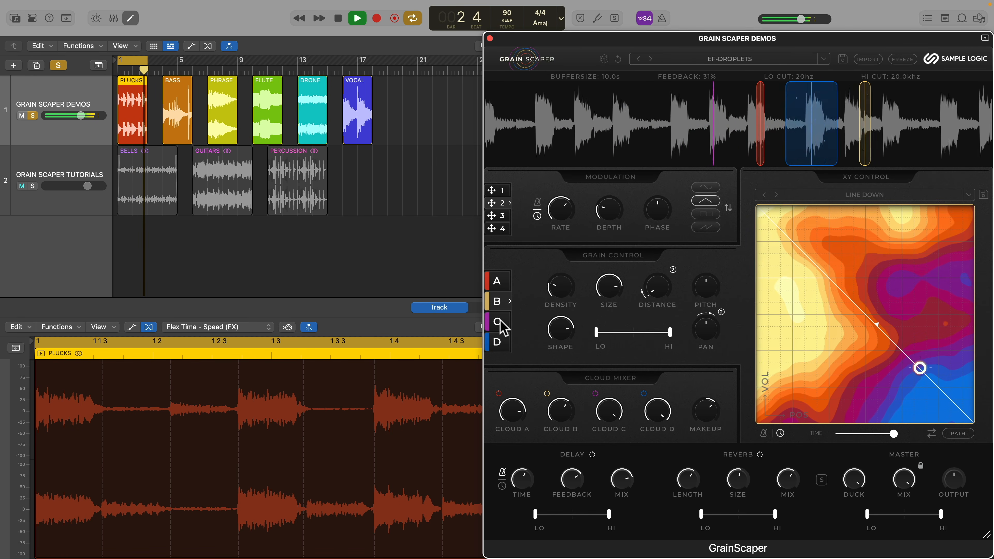
left_click(504, 327)
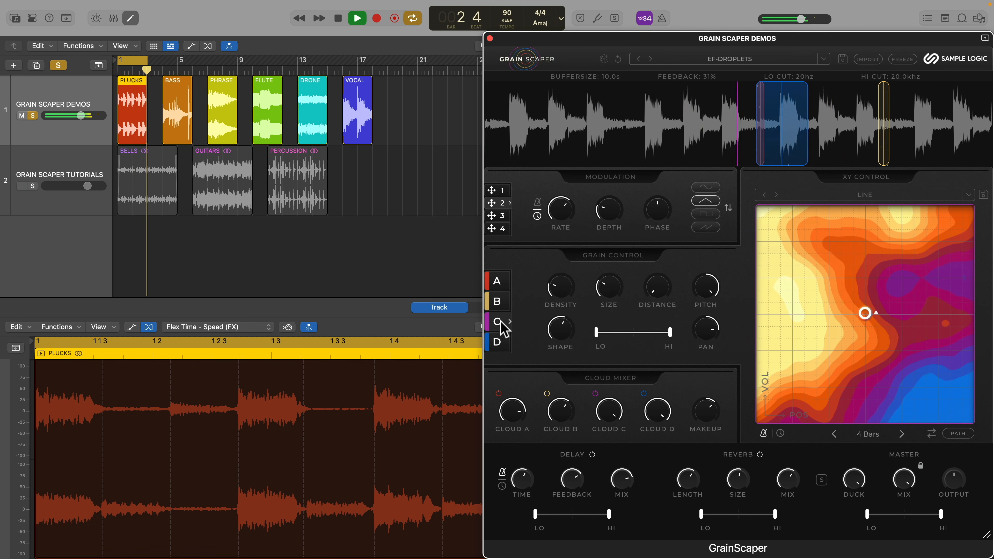
left_click(505, 348)
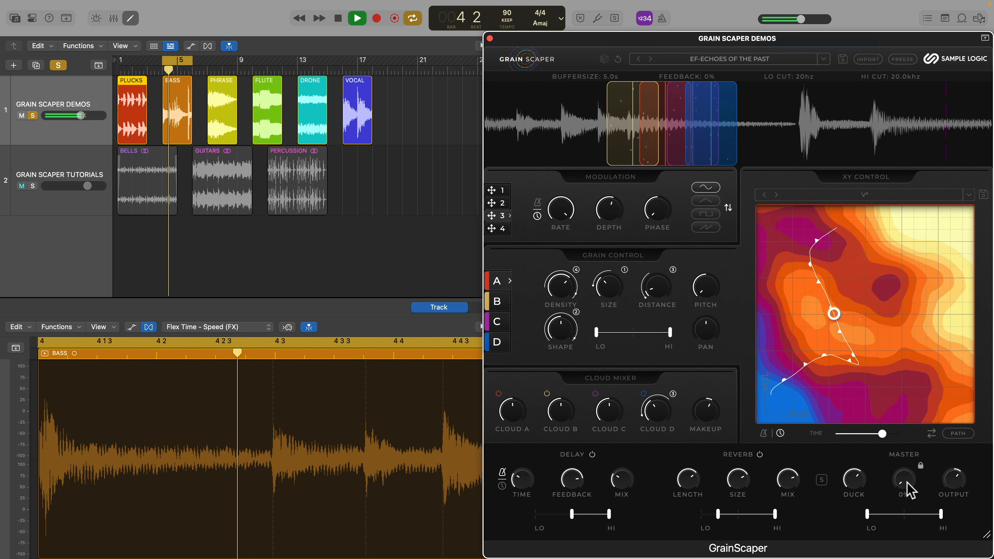
- Gradually raise the master mix on the EF-Echoes of the Past preset to about 84%
scroll(907, 479, "up", 1)
left_click_drag(906, 481, 906, 469)
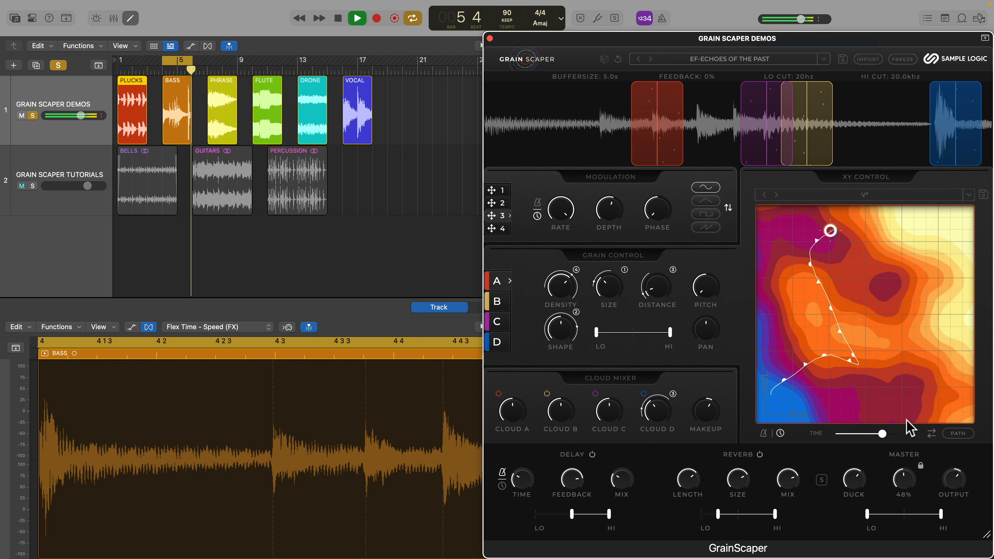
left_click_drag(910, 428, 907, 389)
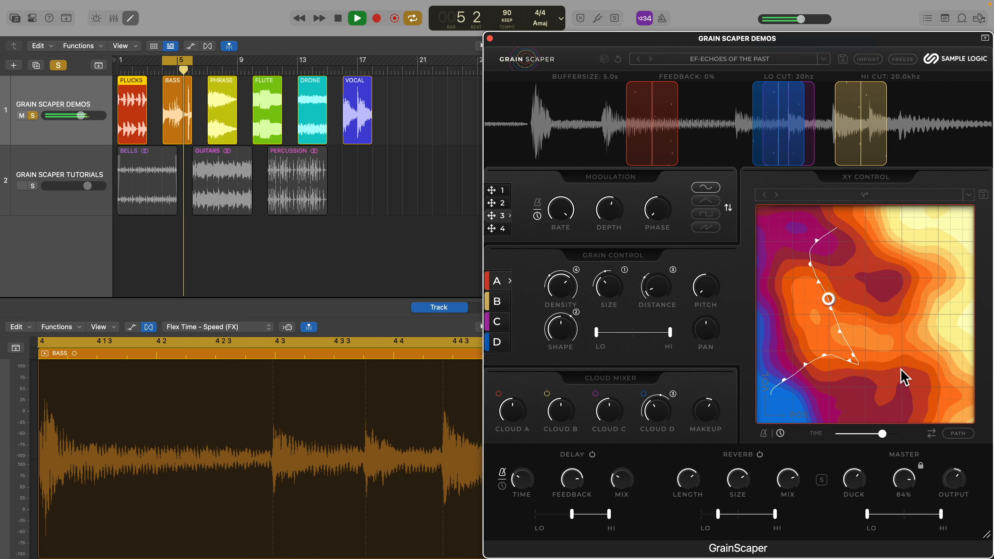
left_click_drag(902, 368, 902, 375)
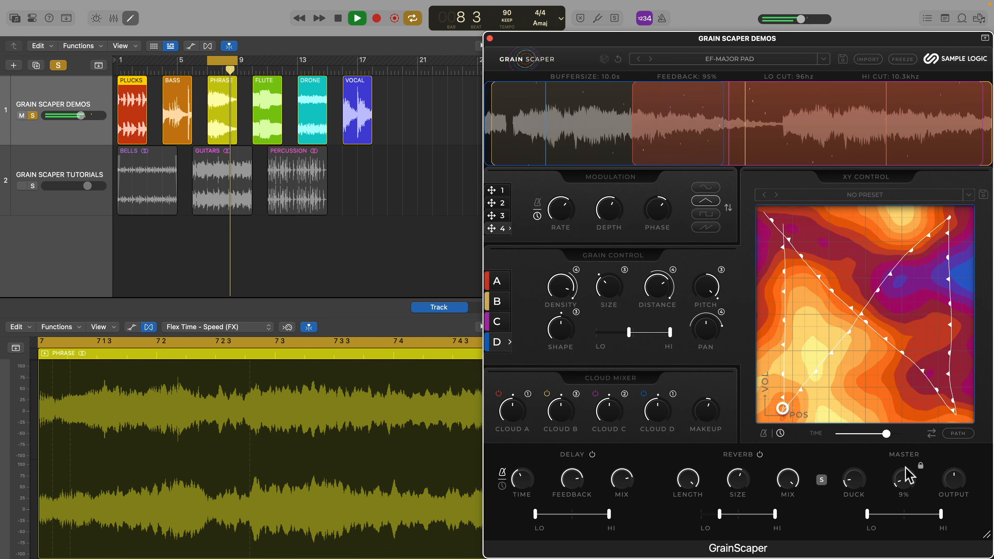
- Raise the master mix to full on the EF-Major Pad preset and view the settings of clouds C and A
left_click_drag(907, 453, 902, 402)
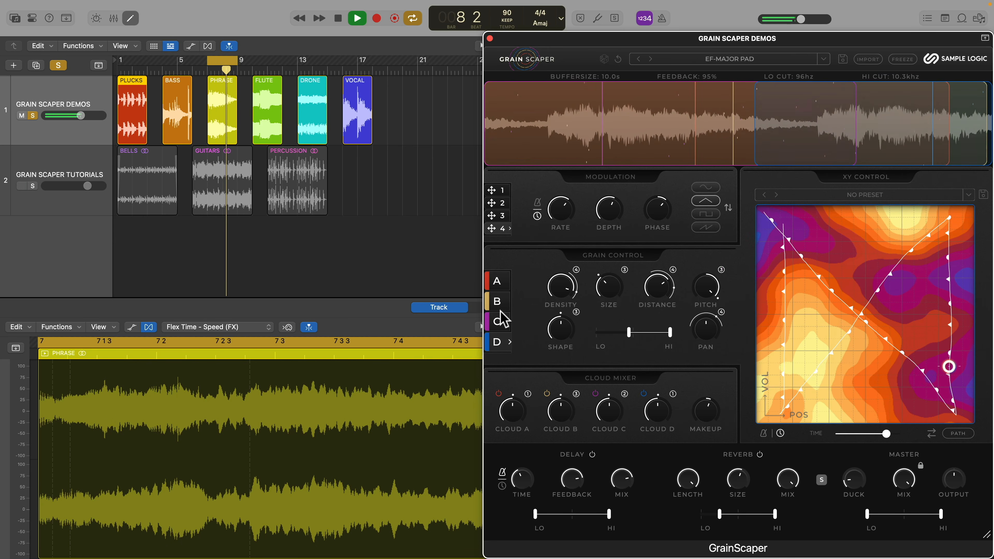
left_click(503, 321)
left_click(503, 284)
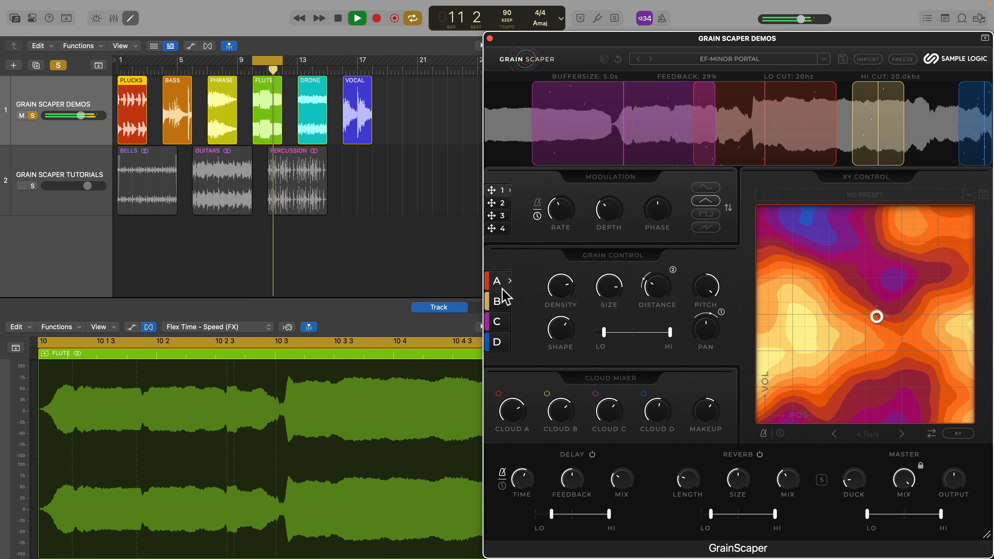
- Examine the grain settings and XY positions of clouds B, C and D in the EF-Minor Portal preset
left_click(503, 303)
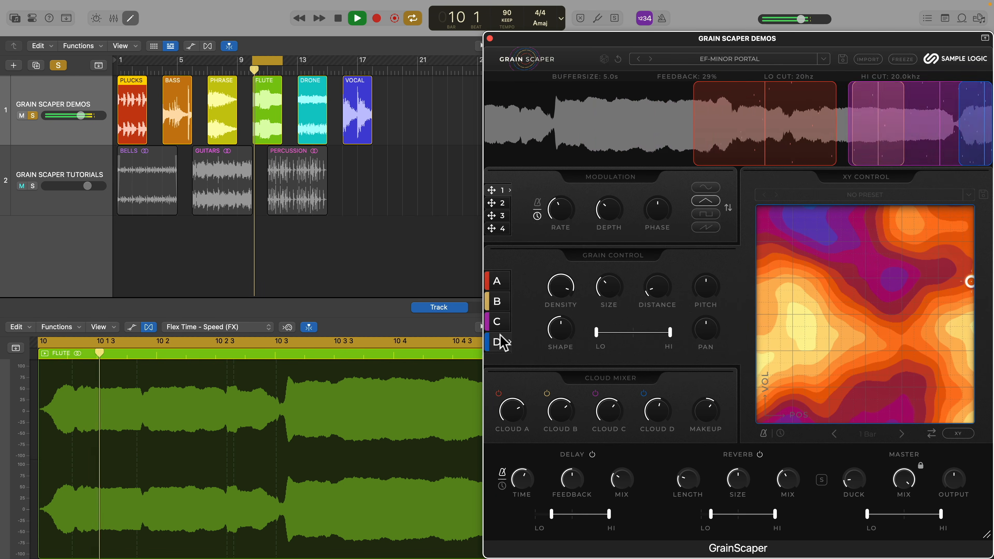
left_click(502, 323)
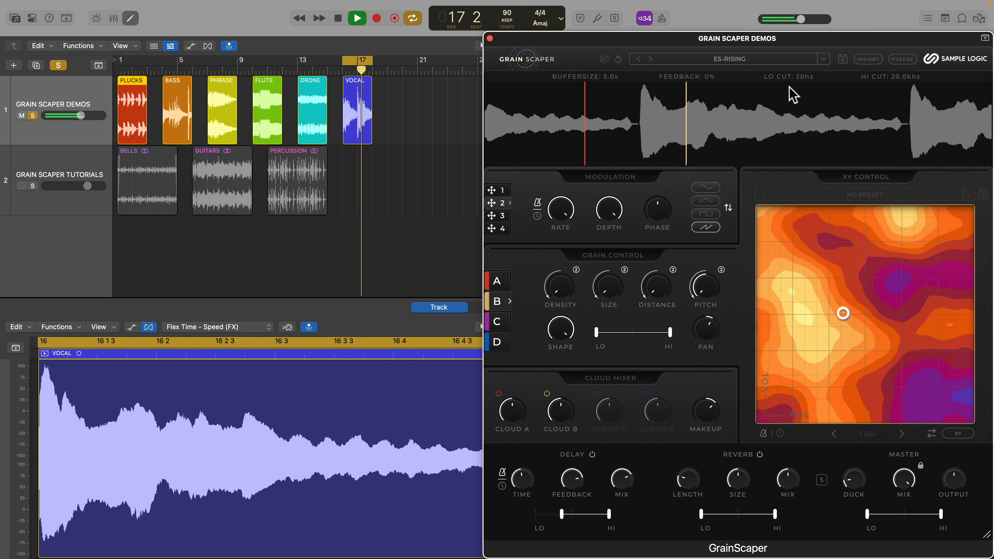
- Freeze the vocal audio in the buffer of the ES-Rising preset and adjust the buffer size
left_click(895, 63)
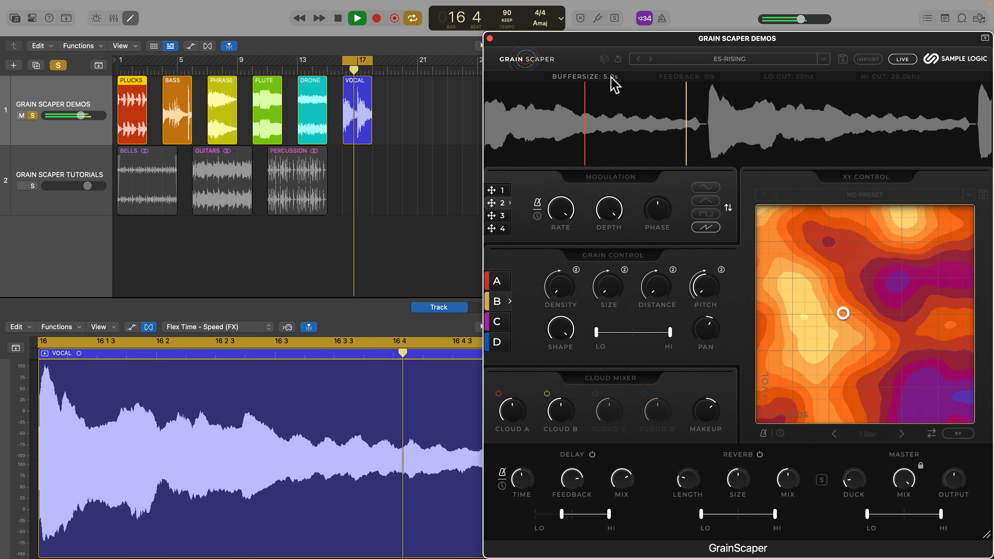
left_click_drag(610, 77, 609, 88)
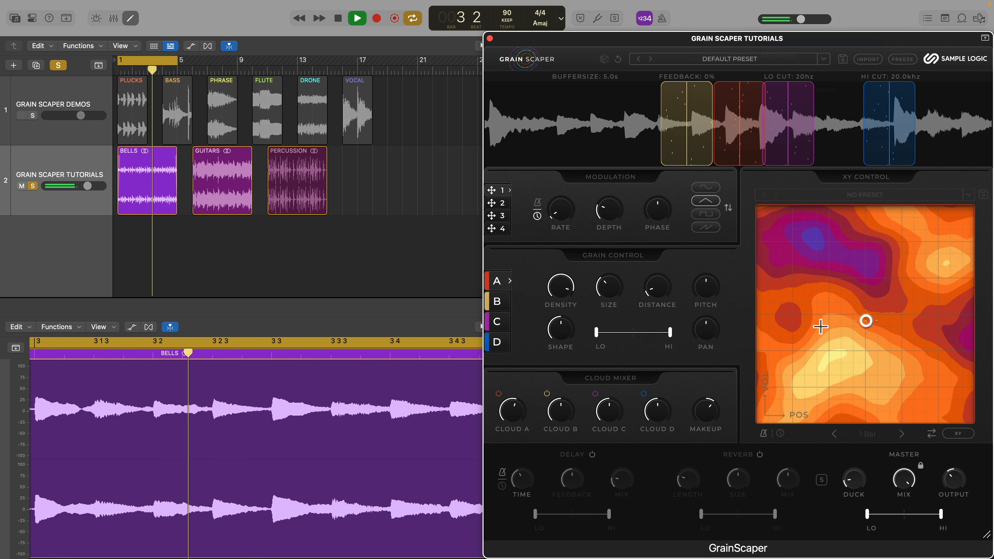
- Turn off clouds B, C and D in the default preset and raise cloud A's level
left_click(643, 392)
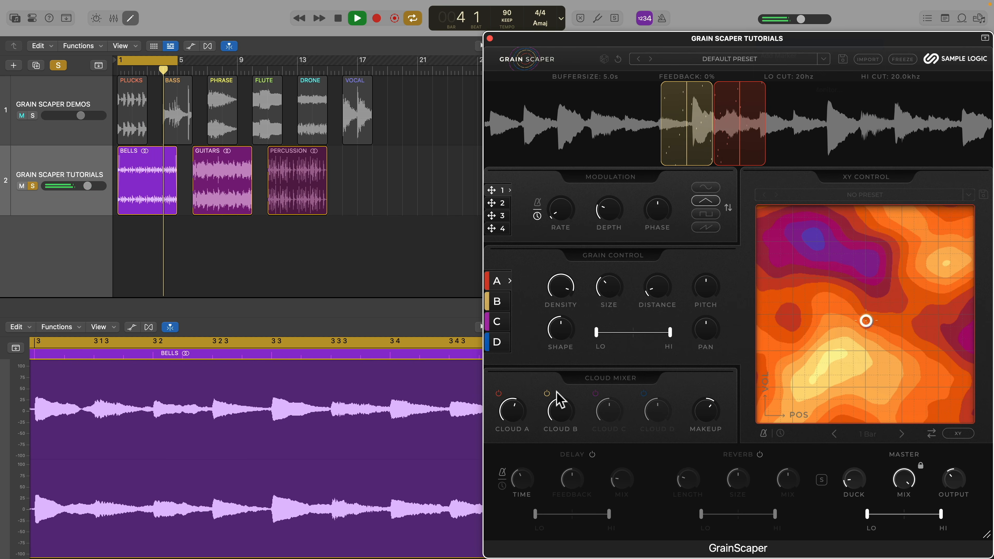
left_click_drag(510, 413, 517, 403)
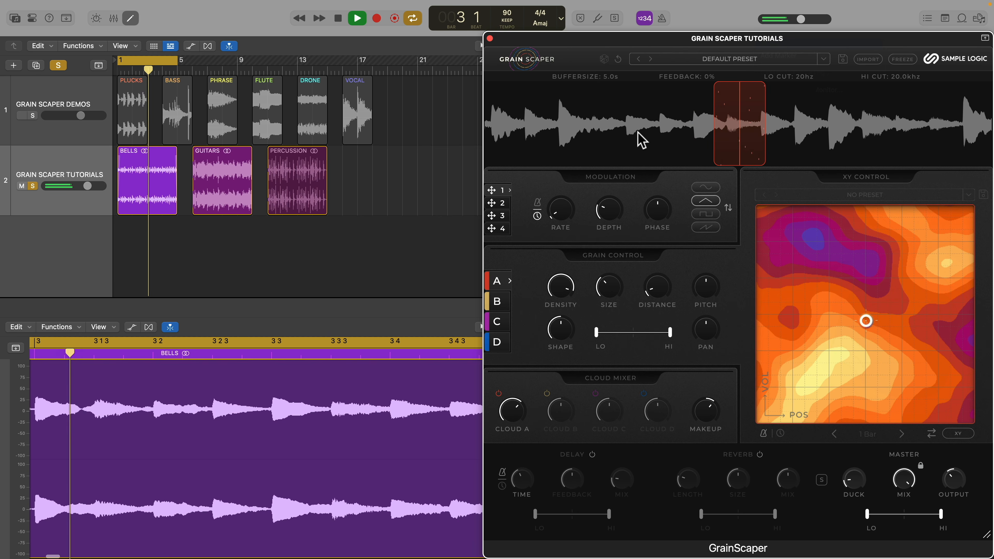
- Try buffer sizes of about 9.3 s and 3.5 s and the feedback control, restoring 5.0 s and 0% feedback
left_click_drag(603, 113, 608, 54)
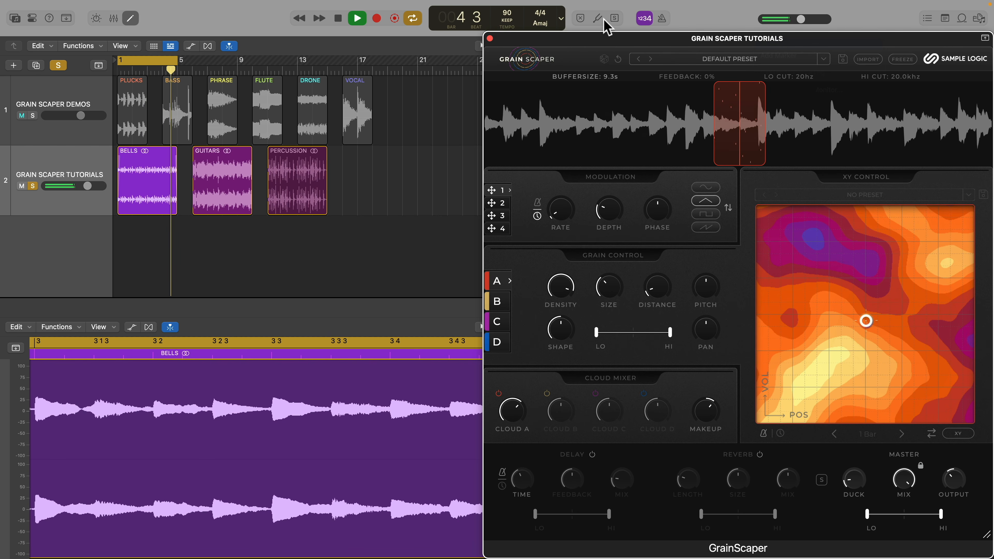
left_click_drag(607, 23, 608, 137)
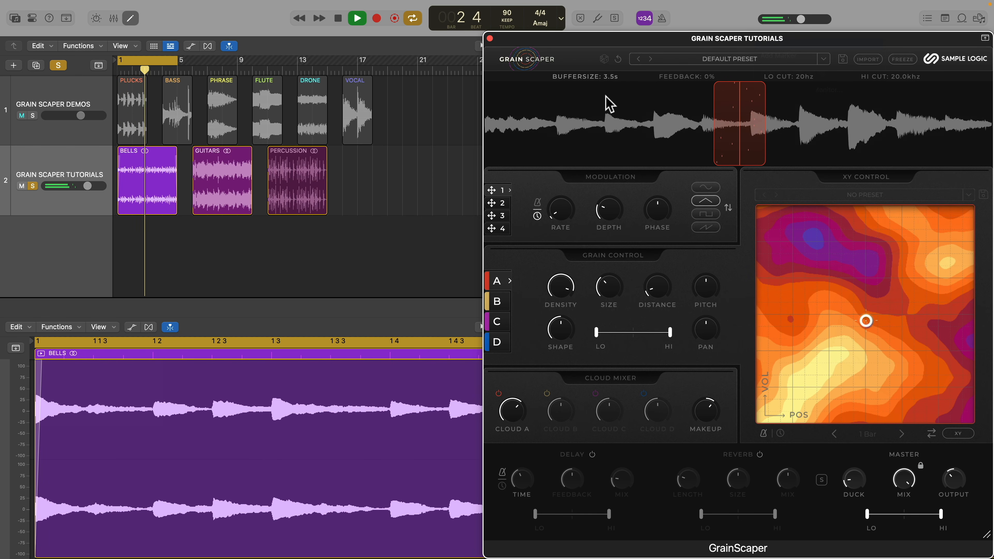
left_click_drag(611, 87, 612, 84)
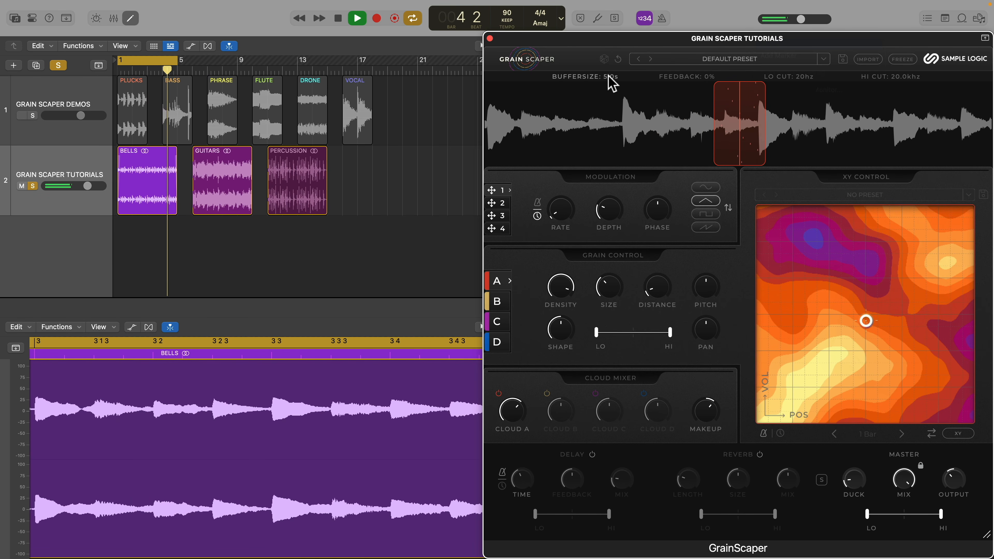
mouse_move(705, 55)
left_mouse_down()
mouse_move(709, 22)
mouse_move(705, 55)
left_mouse_up()
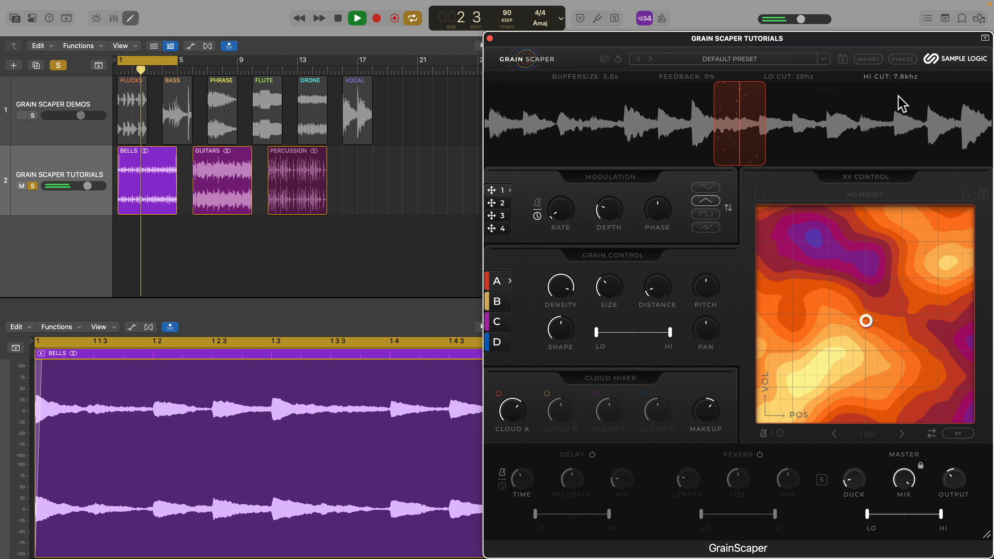
- Try the buffer's high cut at about 270 Hz and low cut at about 397 Hz, restoring 20.0 kHz and 20 Hz
left_click_drag(899, 147, 898, 159)
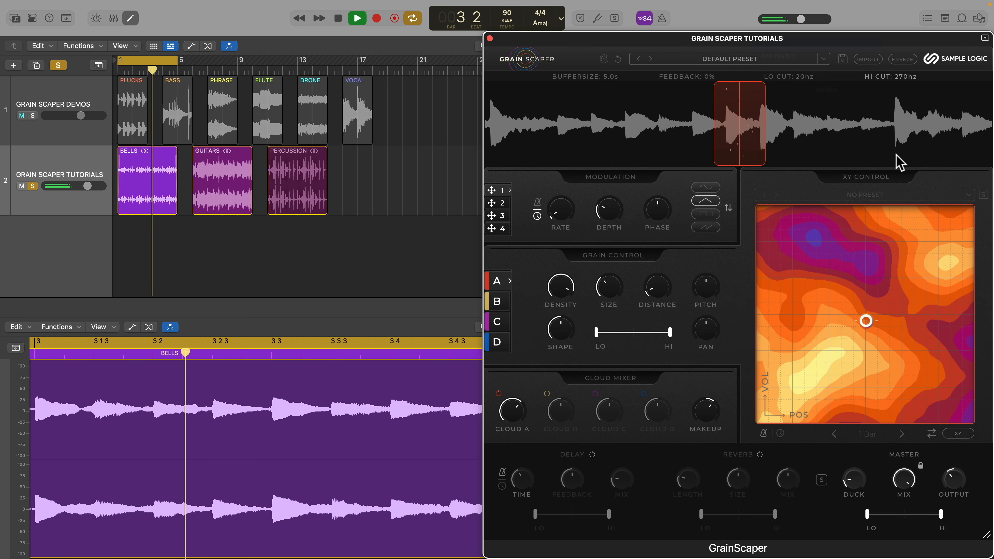
left_click_drag(903, 94, 905, 63)
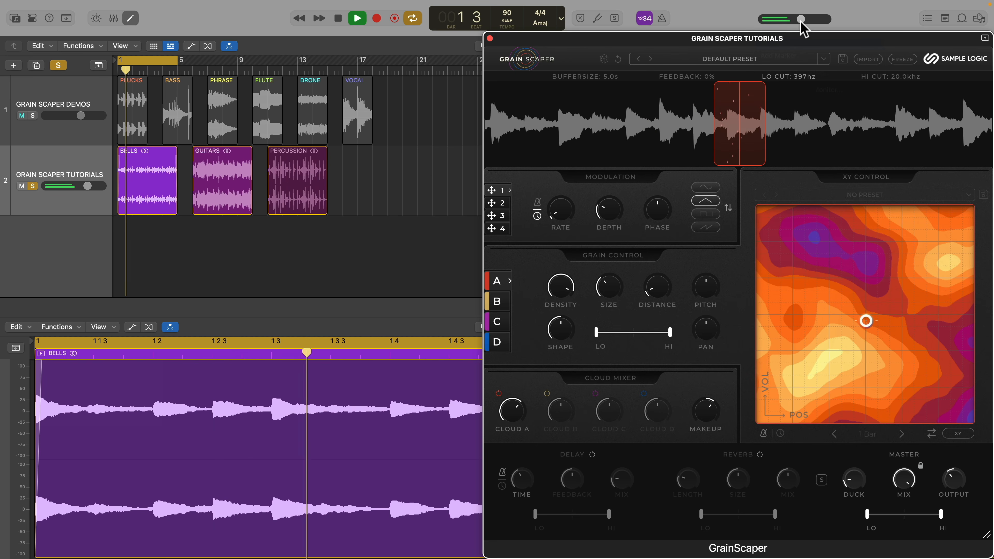
left_click_drag(800, 21, 797, 78)
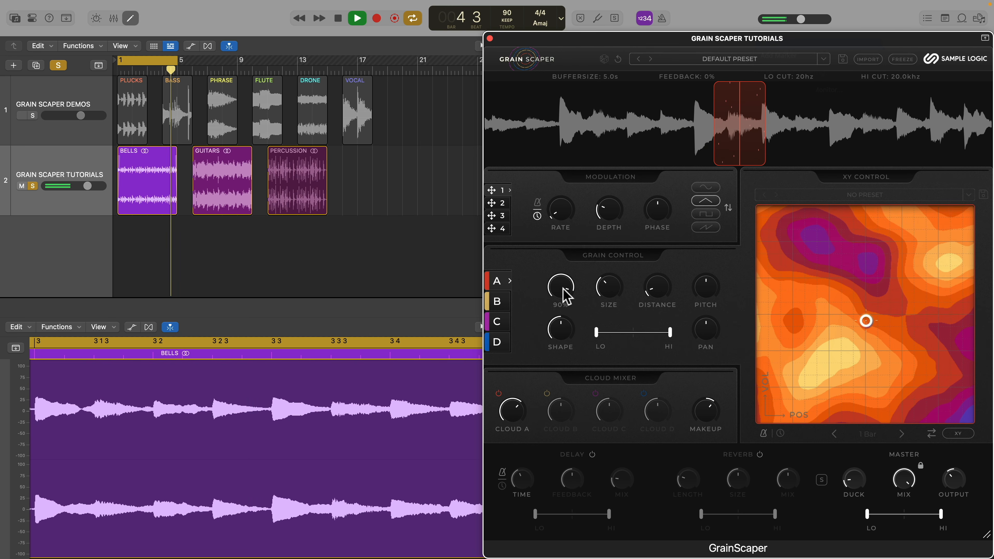
- Lower cloud A's grain density to a sparse setting
mouse_move(569, 344)
left_mouse_down()
mouse_move(572, 393)
mouse_move(571, 358)
left_mouse_up()
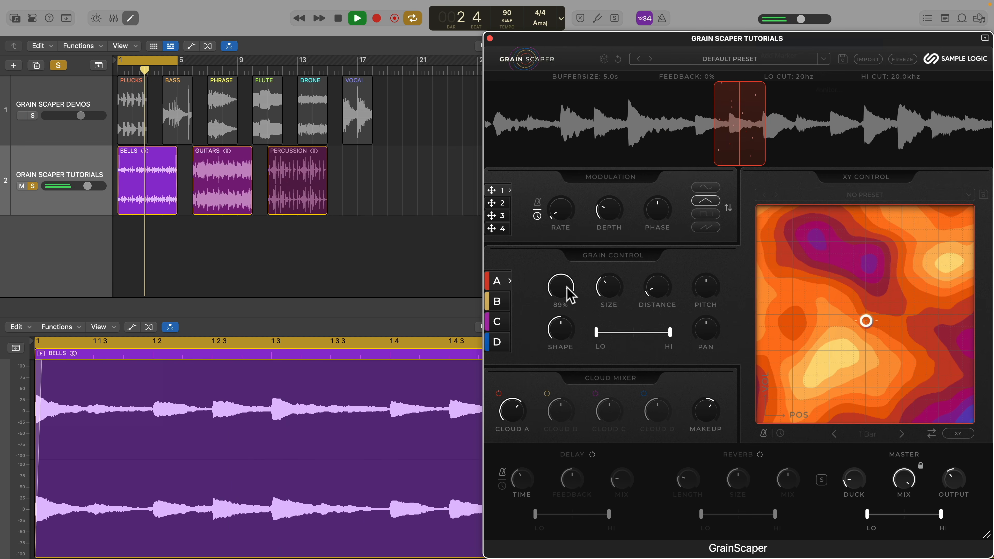
left_click_drag(569, 296, 571, 390)
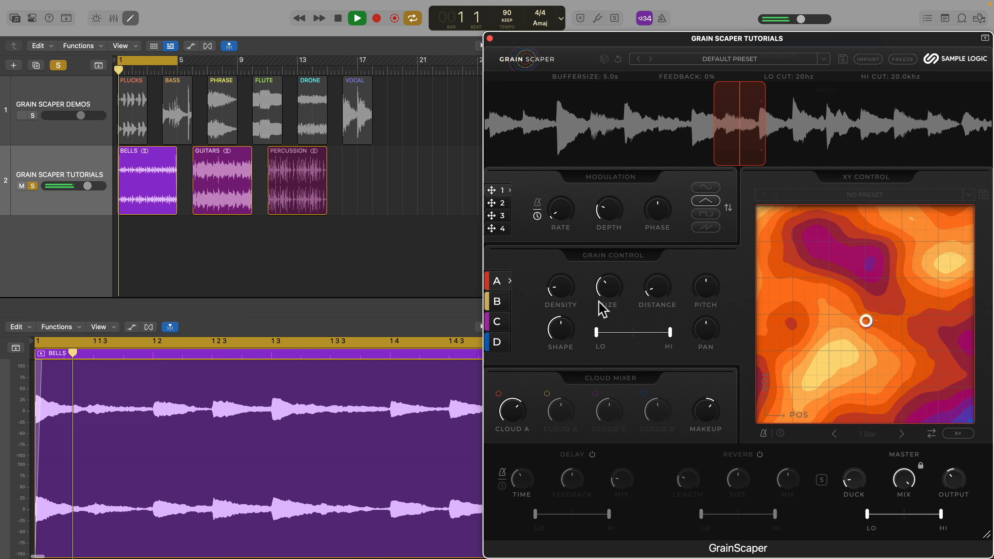
- Try cloud A's grain size at about 205.7 ms and shorten it back to a low setting
mouse_move(609, 293)
left_click_drag(609, 294, 608, 263)
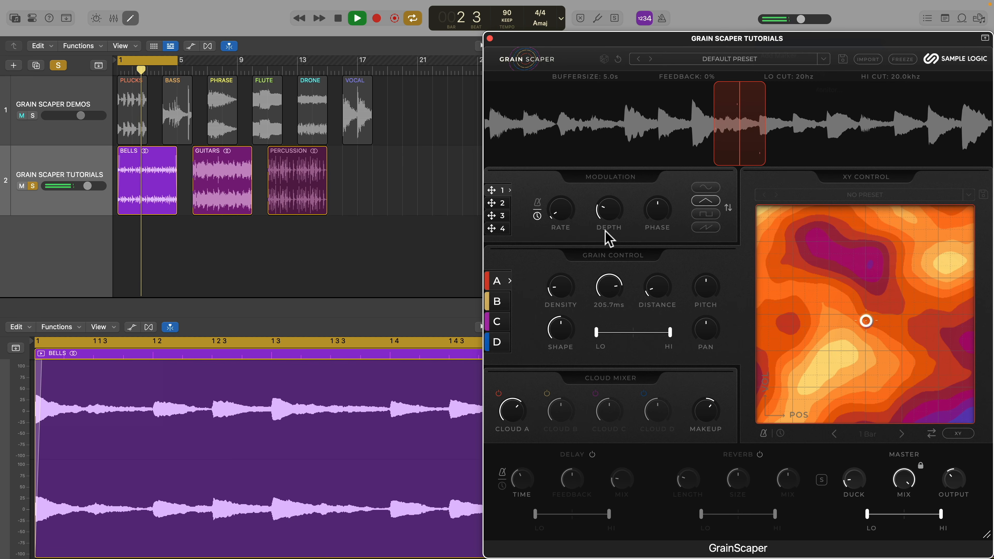
left_click_drag(609, 238, 619, 318)
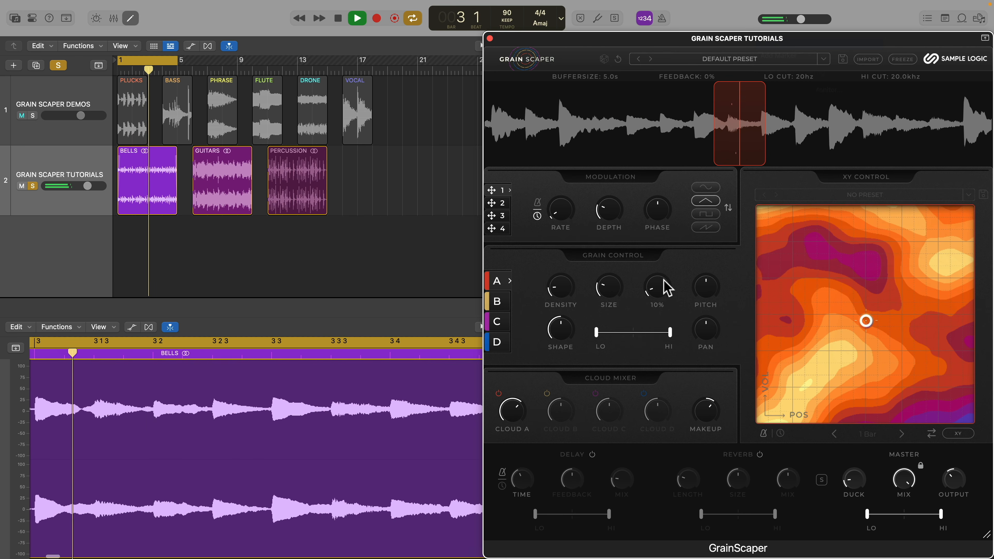
- Increase cloud A's grain distance to about half so its grains spread across more of the buffer
left_click_drag(660, 291, 660, 273)
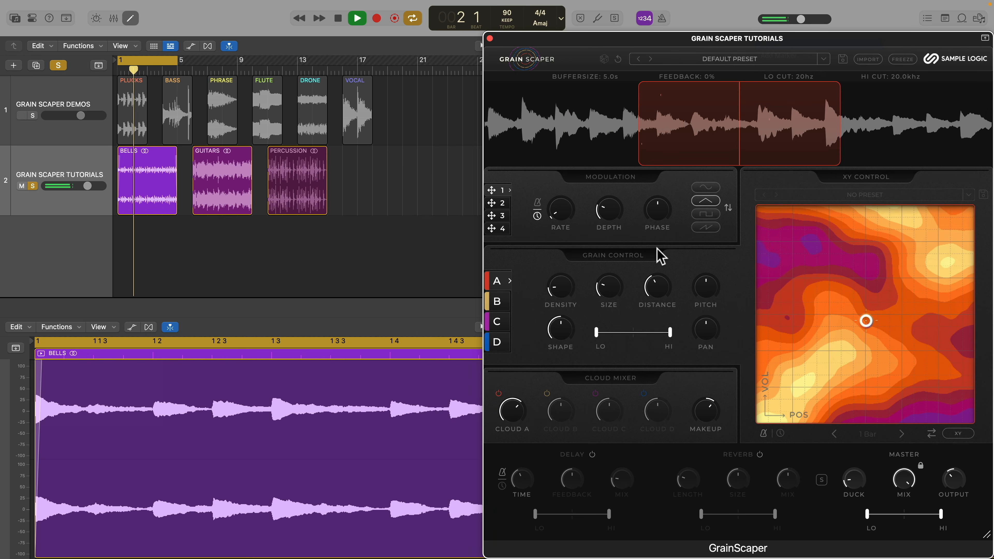
left_click_drag(661, 319, 666, 266)
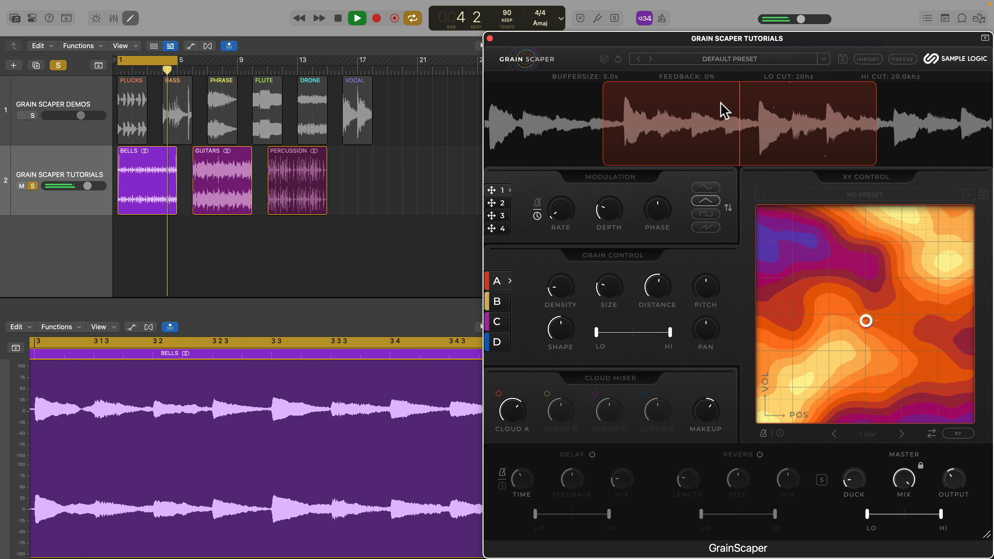
- Audition cloud A's XY position alongside clouds B and C, returning it near the centre and turning the extra clouds off
left_click(547, 393)
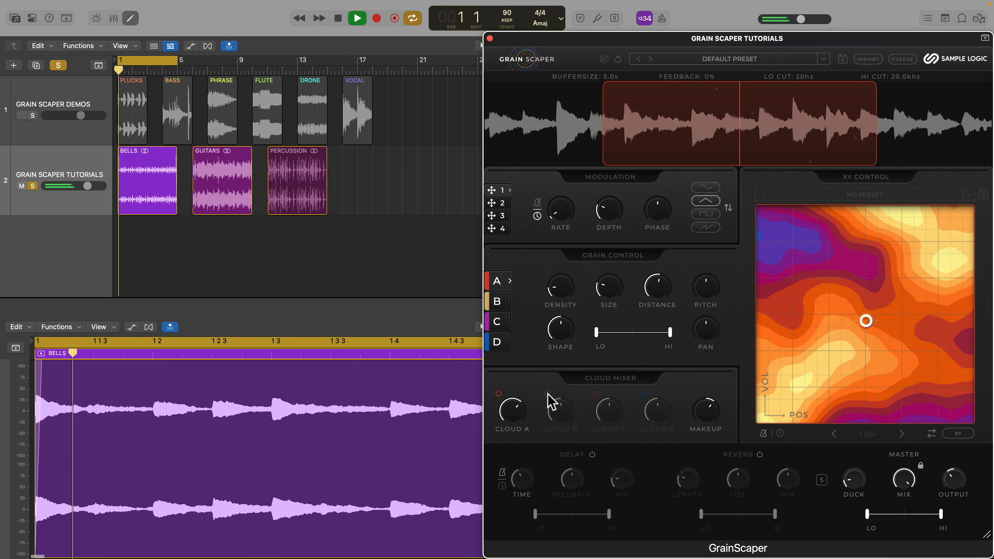
left_click(595, 393)
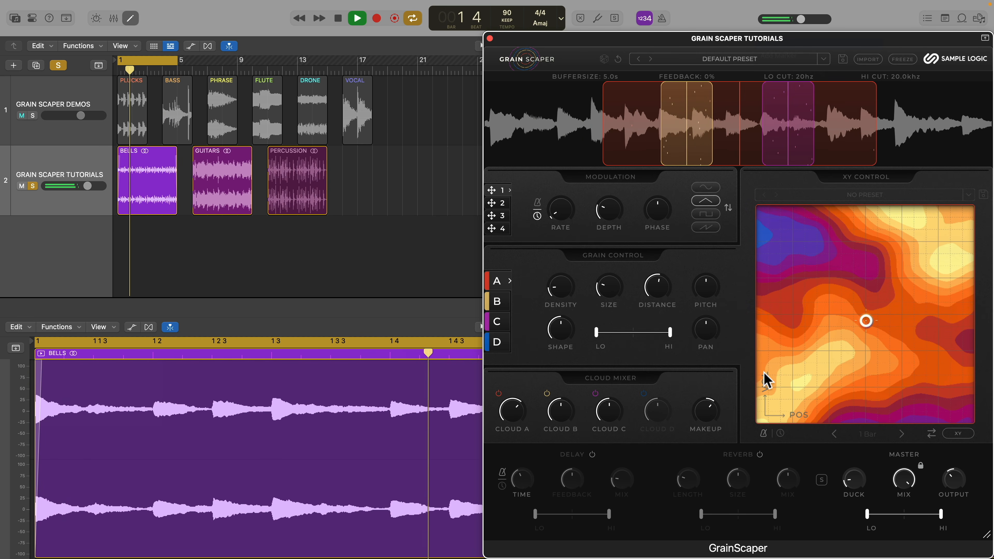
left_click_drag(866, 321, 832, 366)
left_click_drag(892, 334, 864, 325)
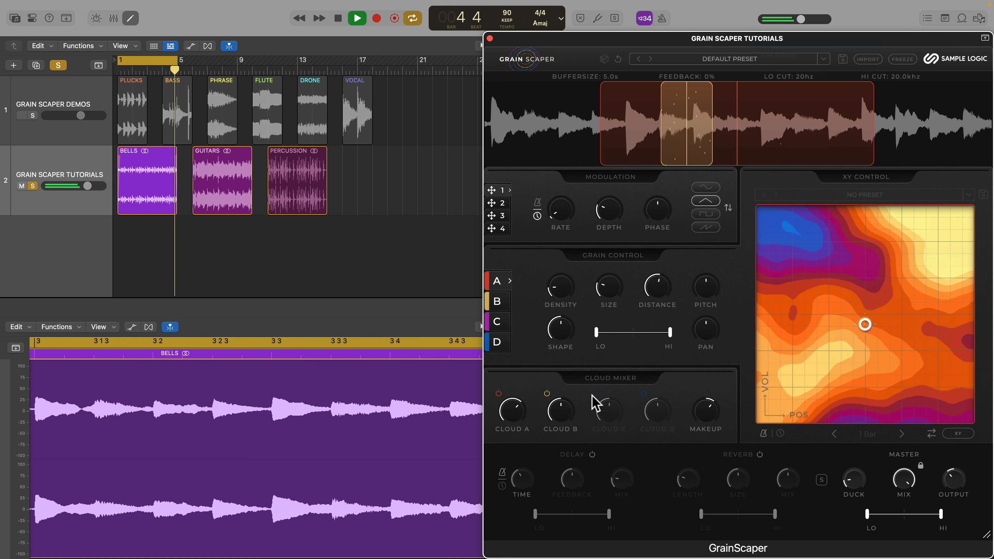
left_click(547, 393)
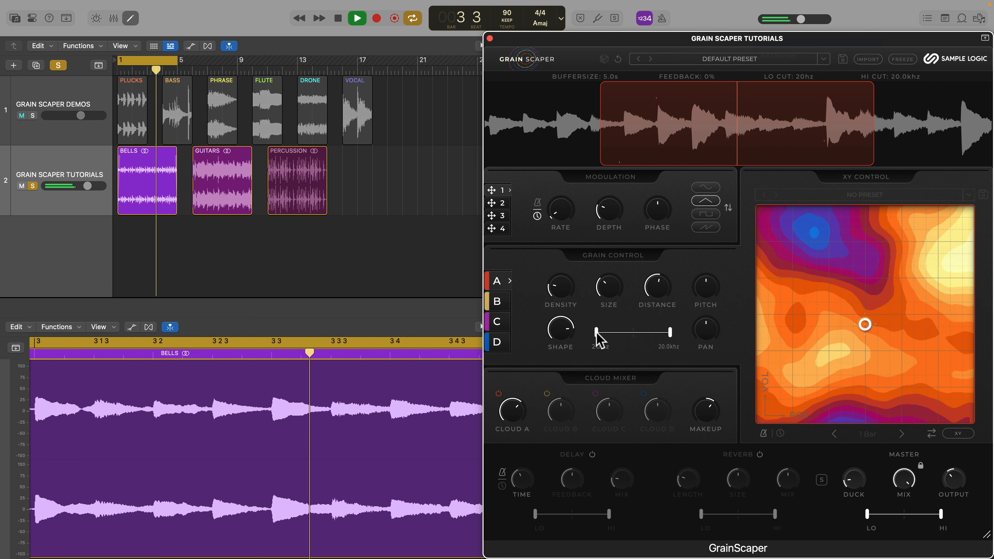
- Sweep cloud A's high-cut filter down to about 174 Hz, keeping its low cut at 20 Hz
mouse_move(596, 332)
left_mouse_down()
mouse_move(637, 332)
mouse_move(595, 332)
left_mouse_up()
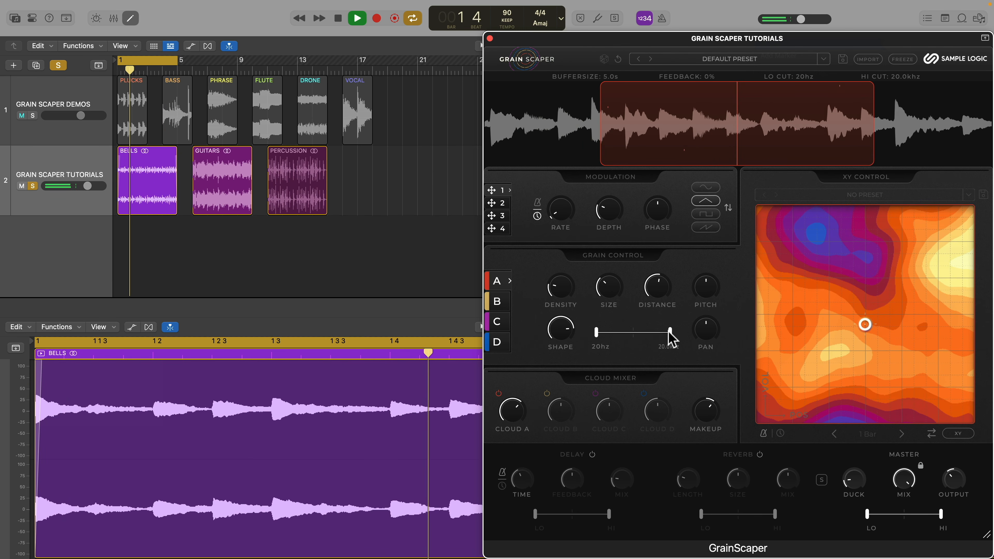
left_click_drag(669, 332, 640, 333)
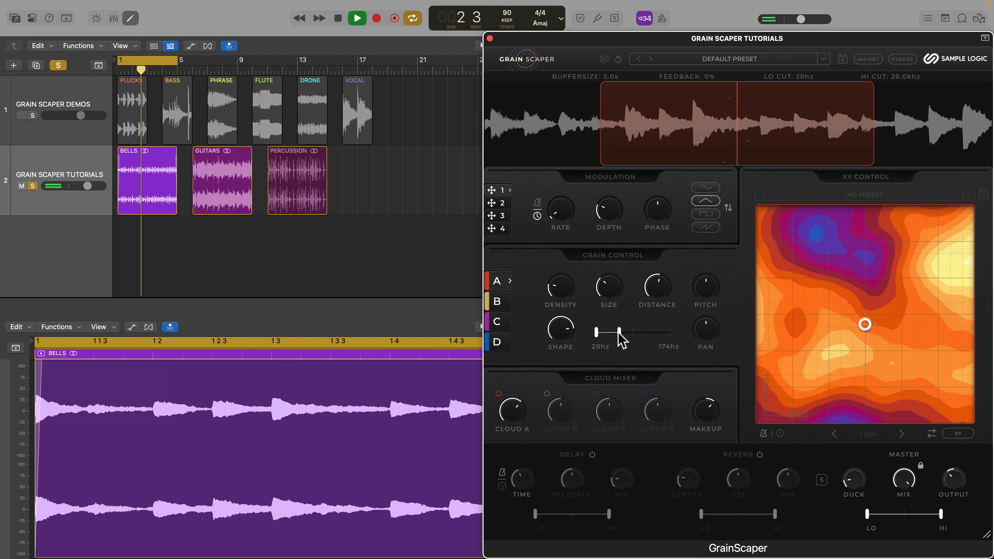
- Reopen cloud A's high-cut filter fully and audition its pitch and pan, panning to about -85.3 before recentring both
left_click_drag(634, 341, 690, 341)
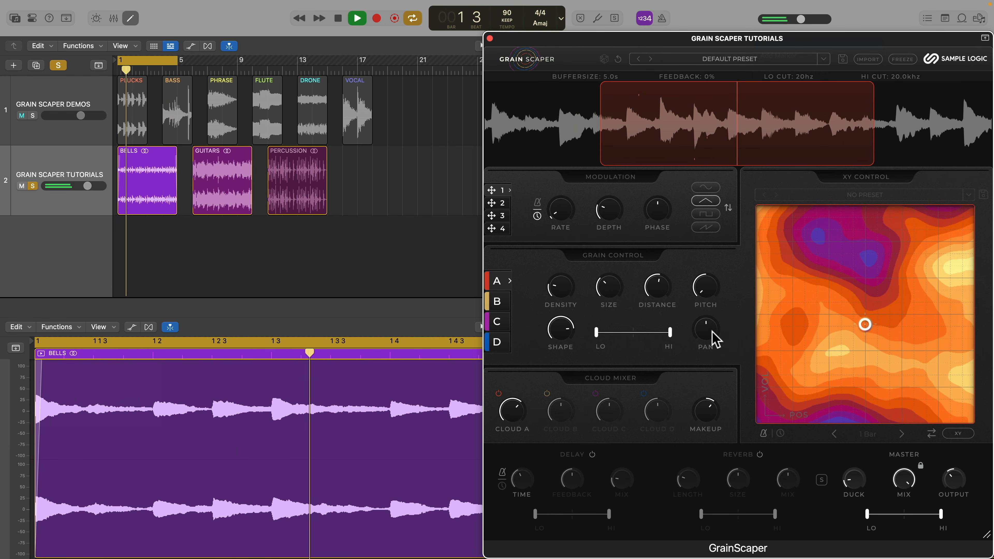
left_click_drag(701, 289, 707, 274)
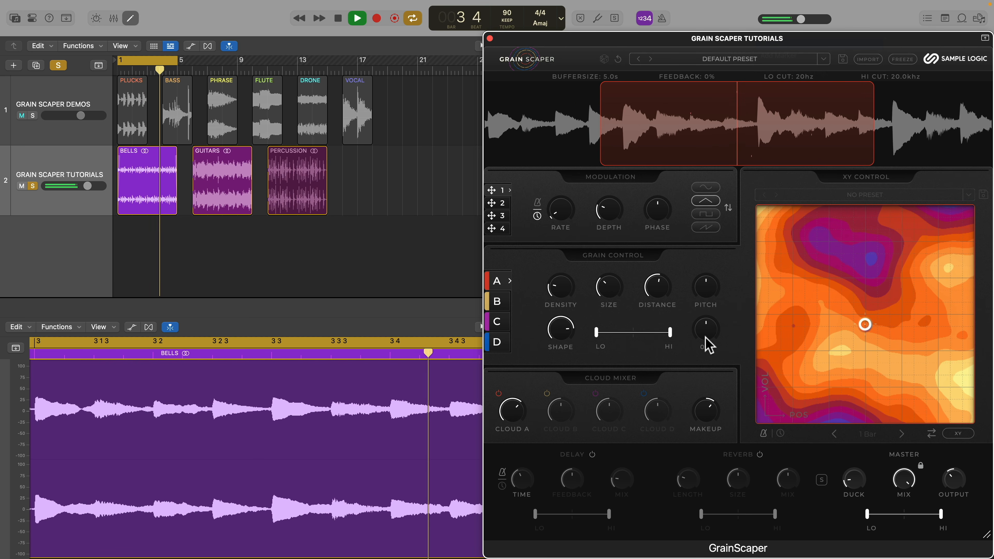
mouse_move(708, 340)
left_mouse_down()
mouse_move(709, 331)
mouse_move(706, 346)
left_mouse_up()
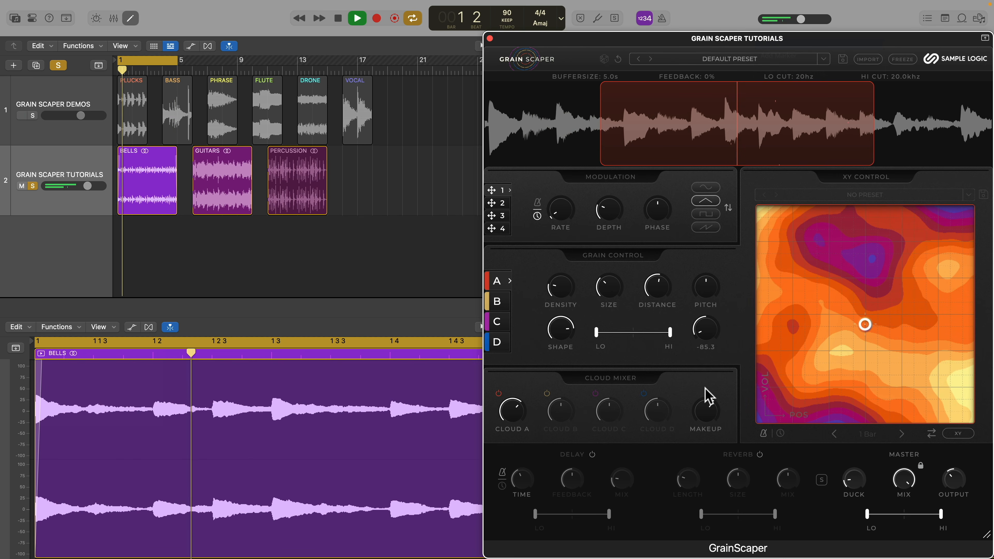
left_click_drag(705, 388, 705, 364)
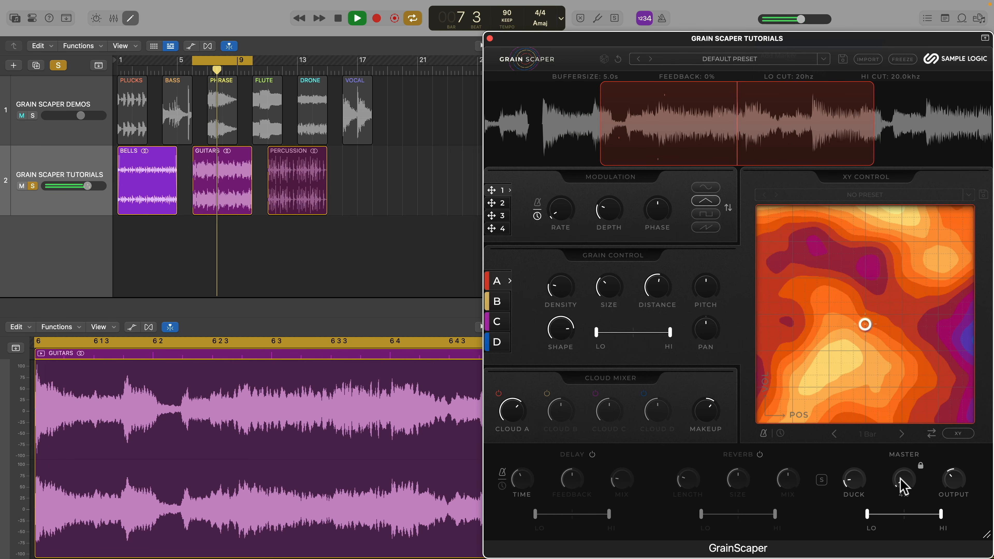
- Raise the master mix to full on the guitars loop and assign modulator 1 to cloud A's grain size
left_click_drag(906, 480, 896, 405)
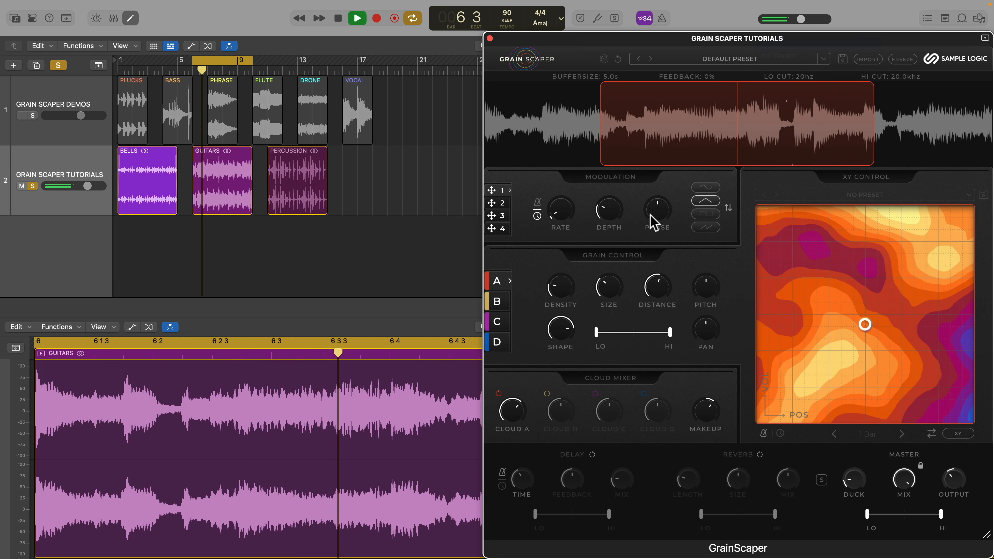
left_click(496, 215)
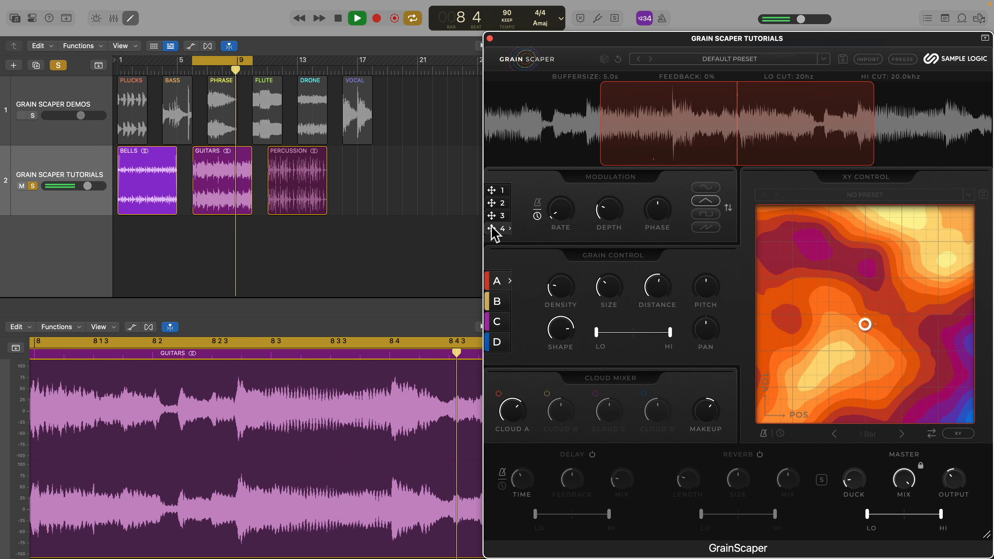
left_click(495, 191)
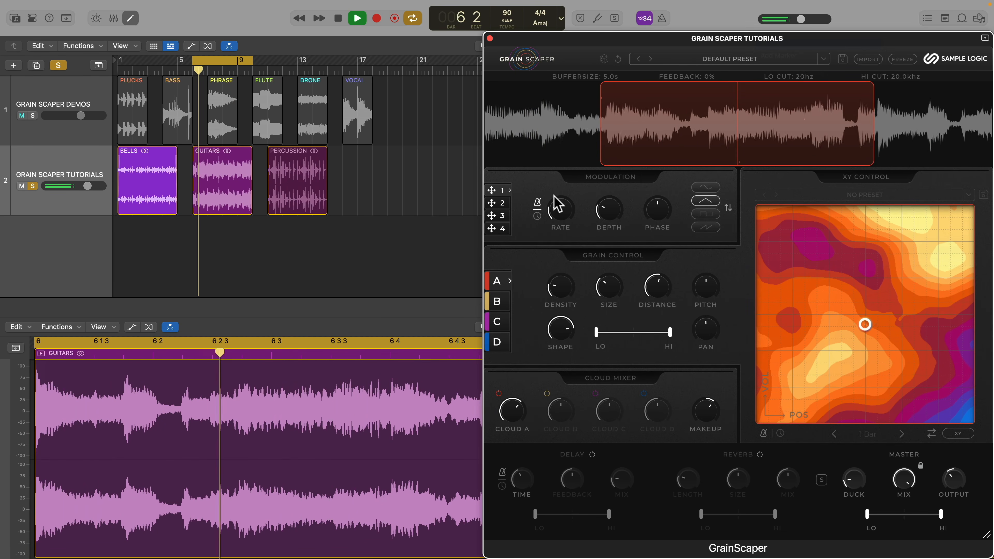
mouse_move(485, 189)
left_mouse_down()
mouse_move(557, 228)
mouse_move(612, 294)
left_mouse_up()
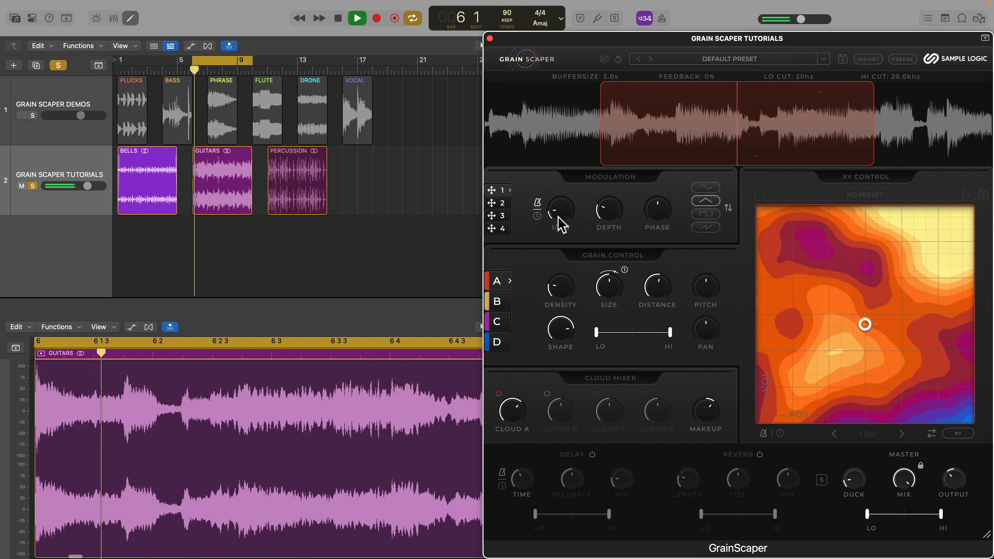
- Switch modulator 1 from tempo-synced to free timing, raise its rate and depth, and offset its phase to about 30%
left_click(537, 217)
left_click_drag(562, 208, 562, 192)
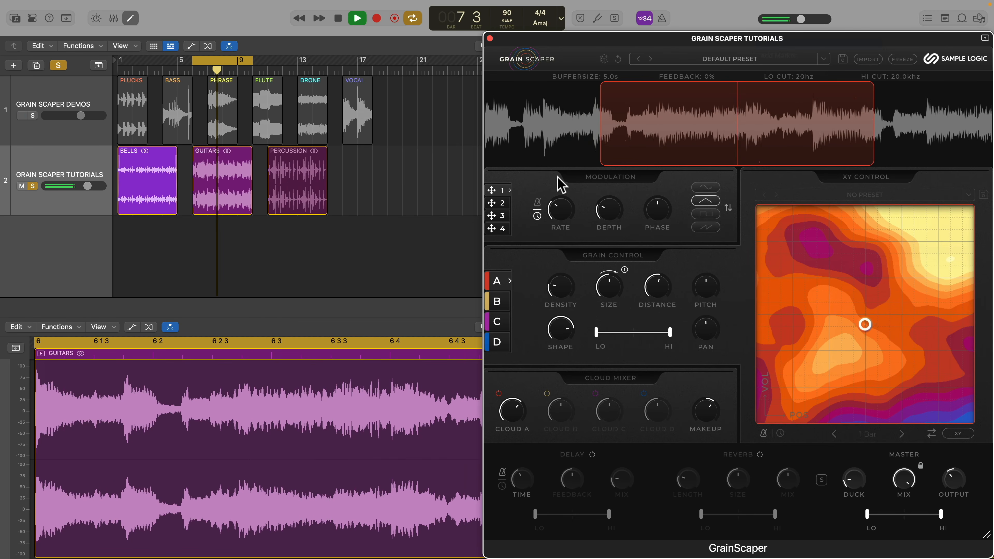
left_click_drag(608, 201, 599, 171)
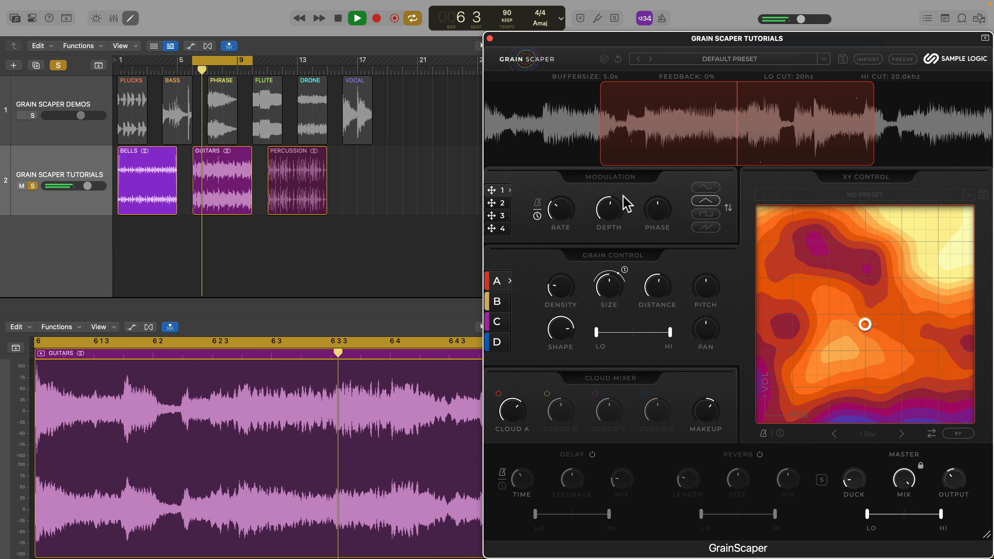
mouse_move(659, 210)
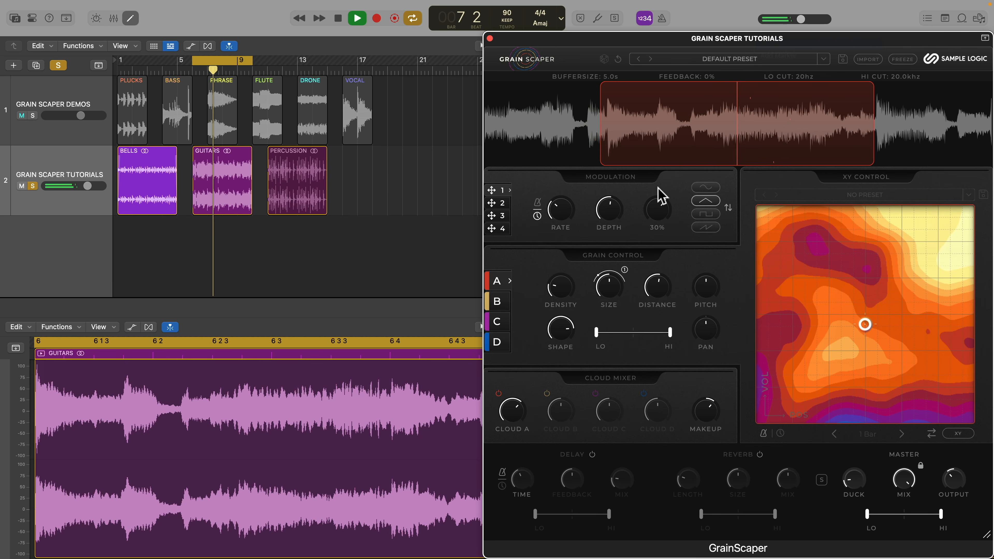
- Try the square, sawtooth and sine waveforms on modulator 1 and return it to the triangle wave
left_click(710, 214)
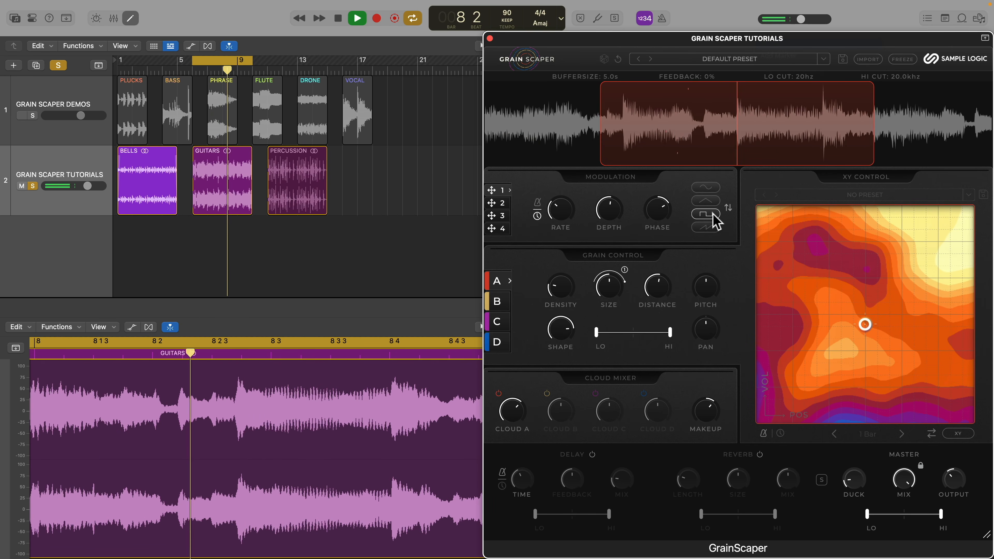
left_click(708, 227)
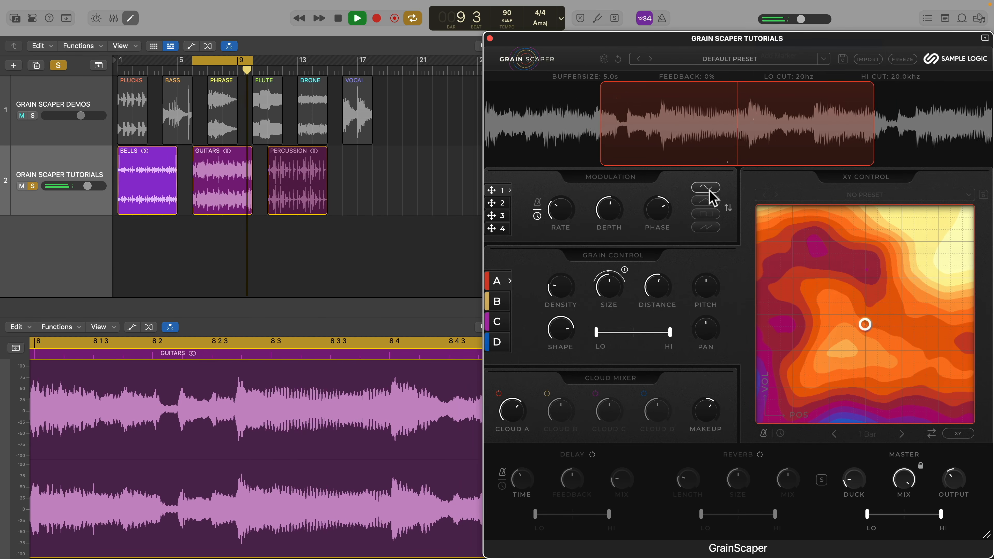
left_click(707, 201)
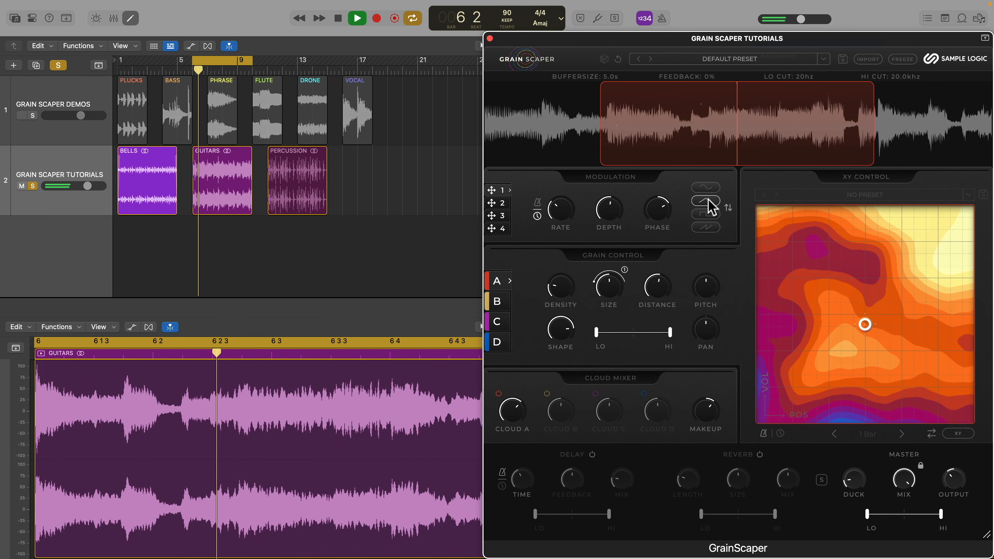
- Assign modulator 2 at about half depth to cloud A's distance and shape, and remove the distance assignment again
left_click(497, 203)
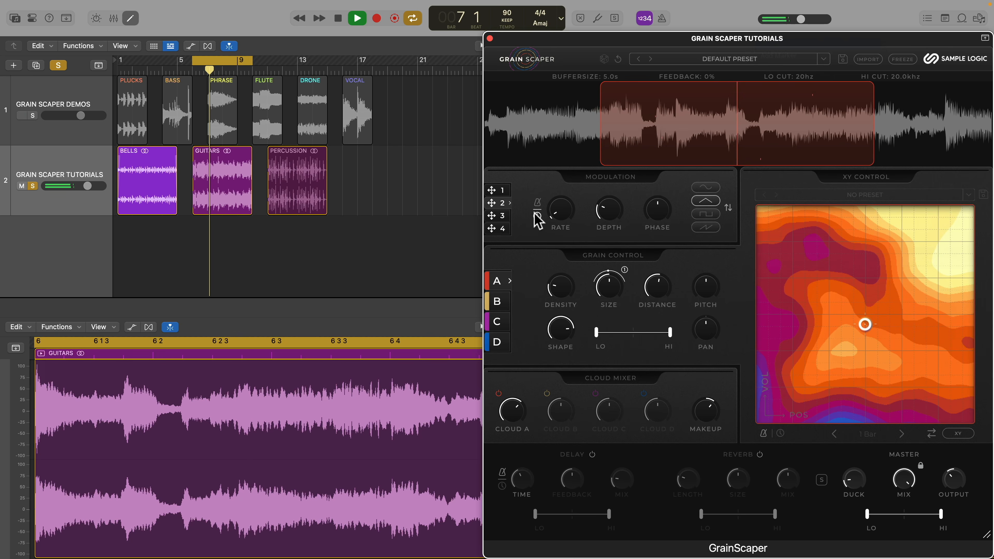
left_click_drag(491, 203, 657, 288)
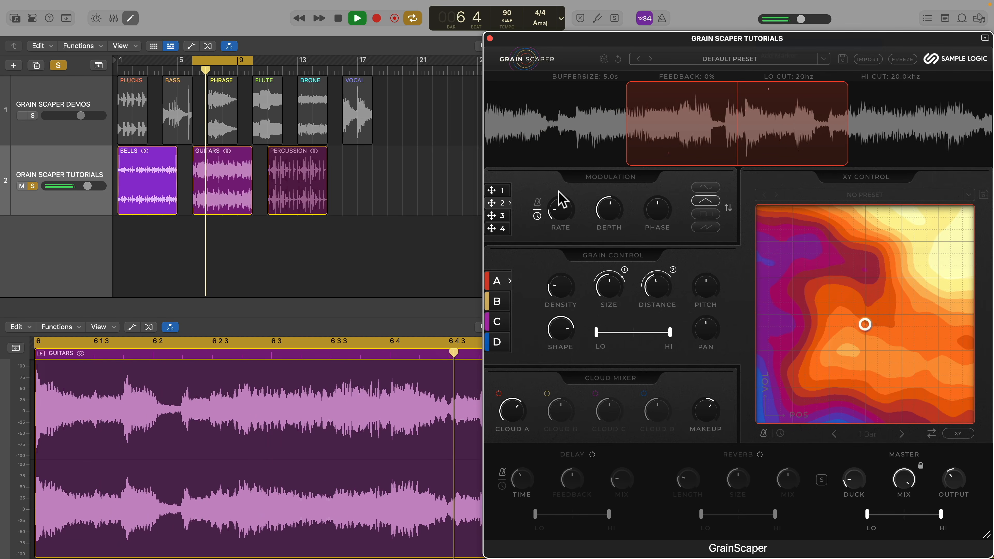
left_click_drag(494, 207, 544, 229)
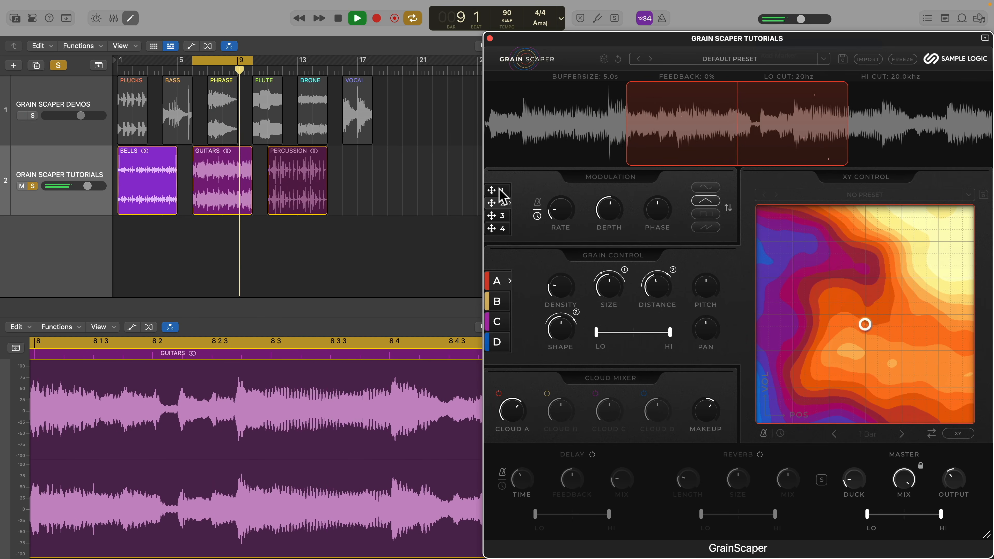
left_click_drag(500, 190, 682, 254)
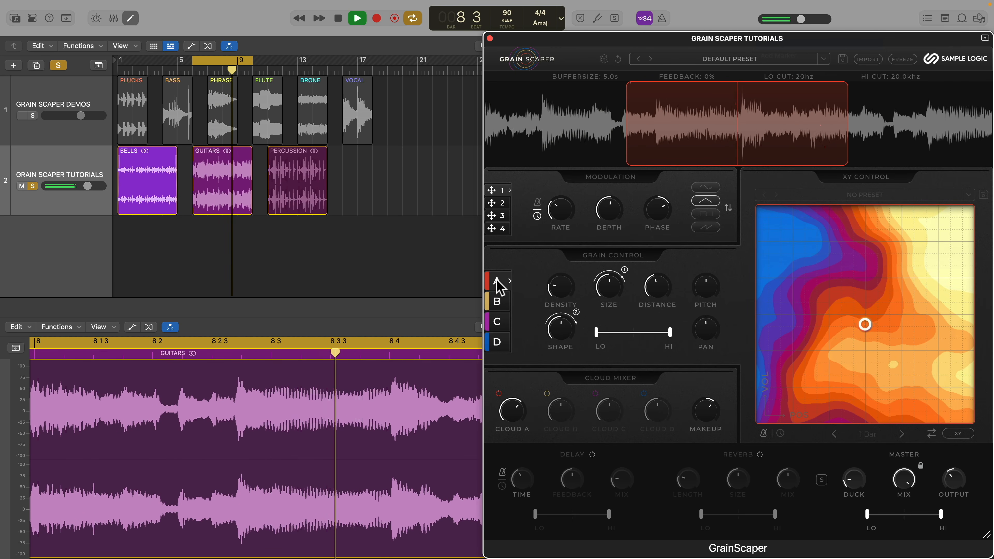
- Activate clouds B, C and D, raising cloud B's pitch and lowering its high-cut filter
left_click(498, 302)
left_click(501, 326)
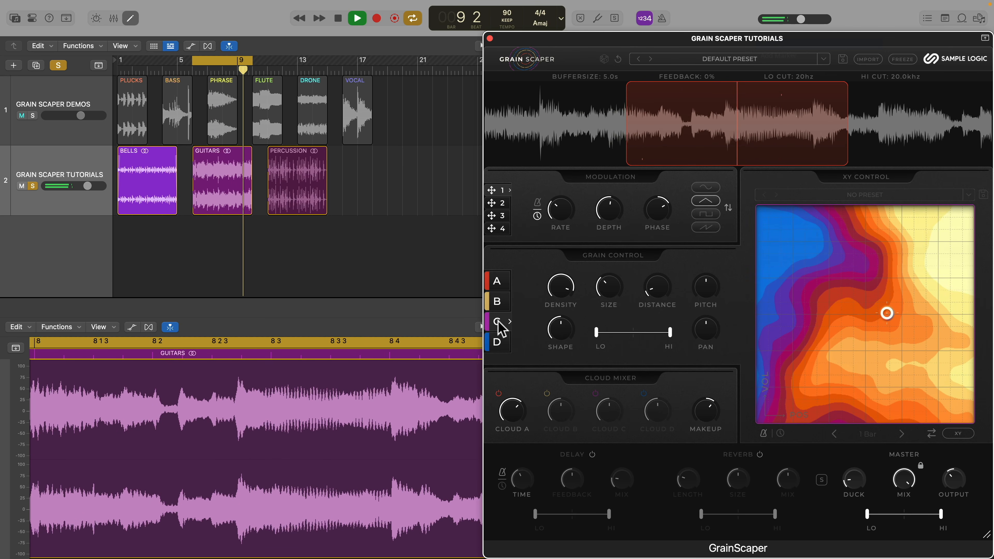
left_click(504, 302)
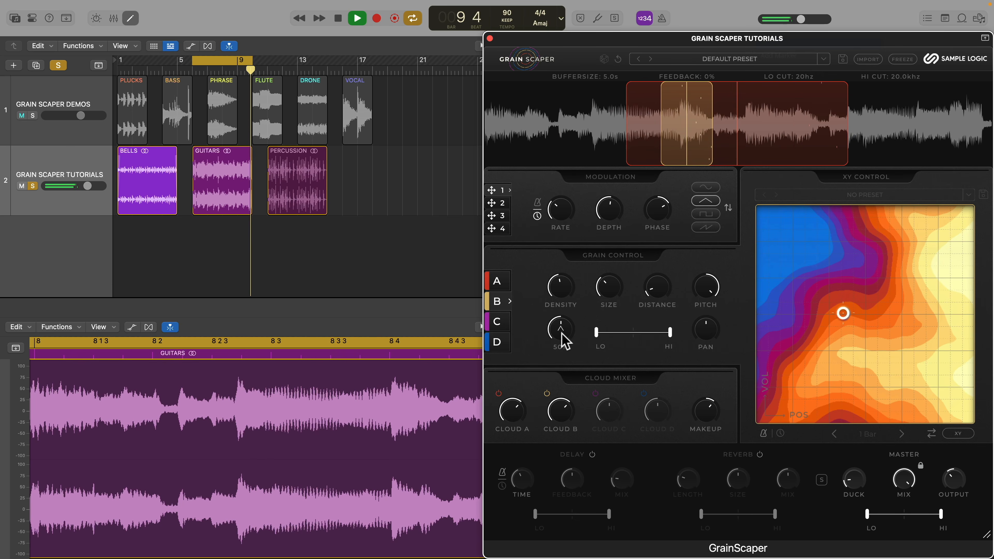
left_click_drag(672, 337, 643, 337)
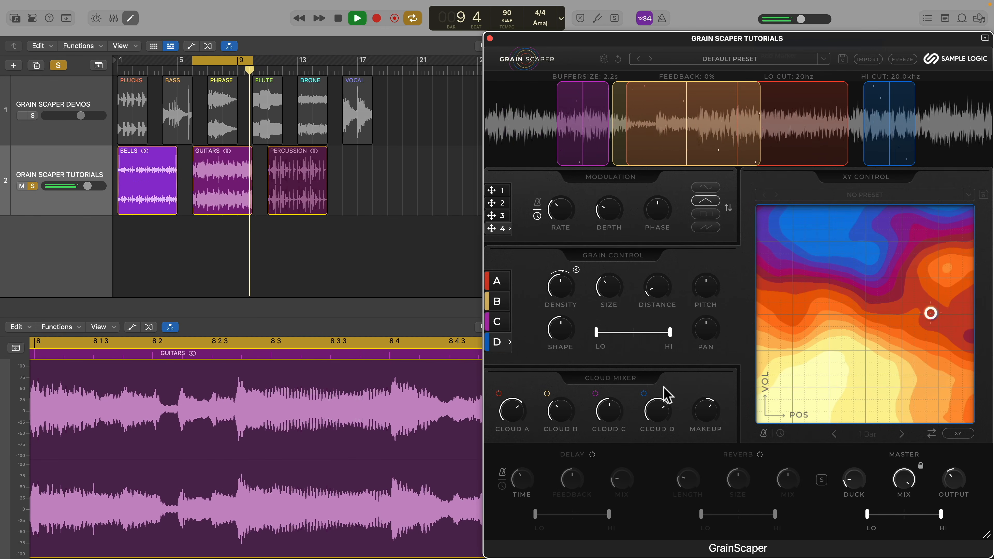
- Turn on the delay and reverb, raising the delay's low cut and lowering the reverb's high cut
left_click(592, 455)
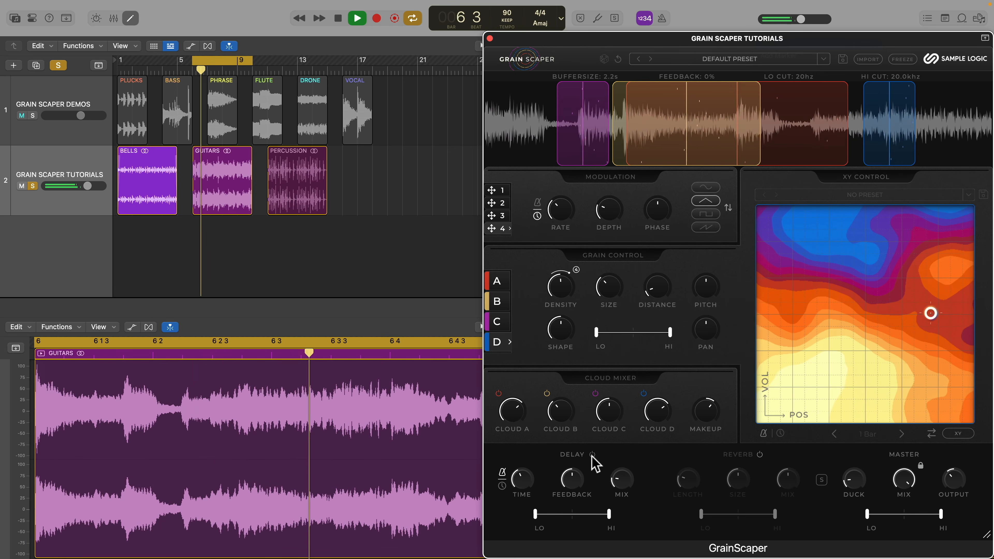
left_click(760, 455)
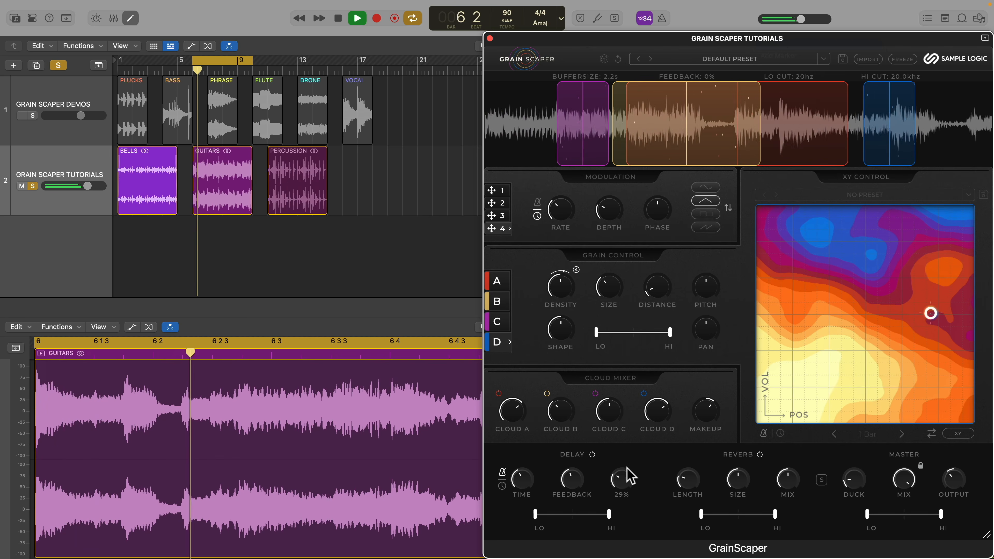
left_click_drag(534, 516, 536, 516)
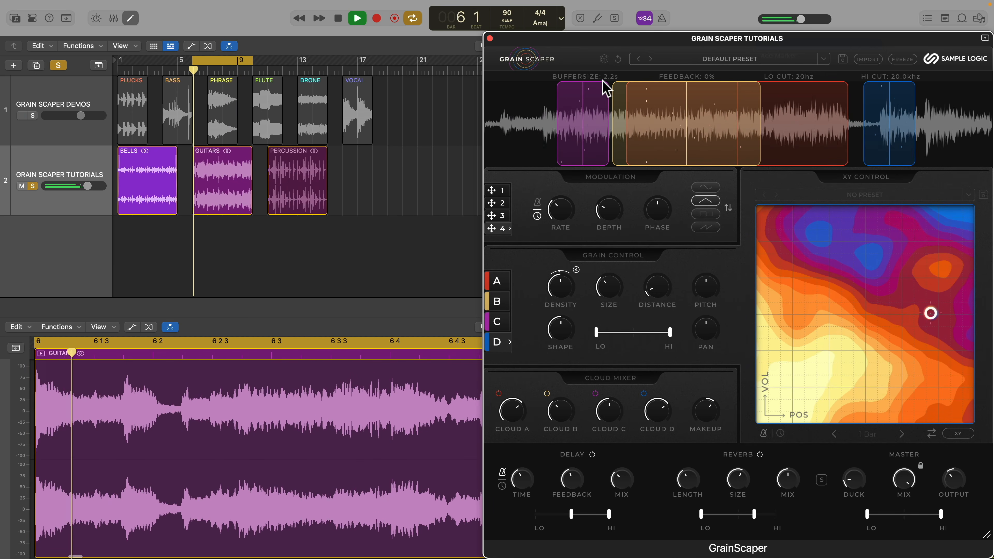
- Set the buffer size to 4.6 s with 33% feedback, and step through clouds B and C back to cloud A
left_click_drag(609, 77, 608, 45)
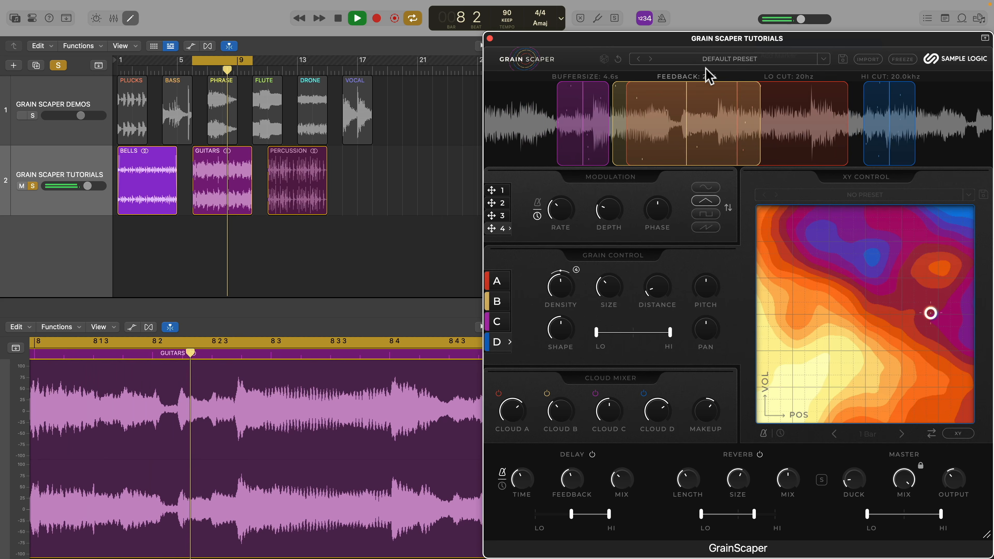
left_click(502, 301)
left_click(498, 321)
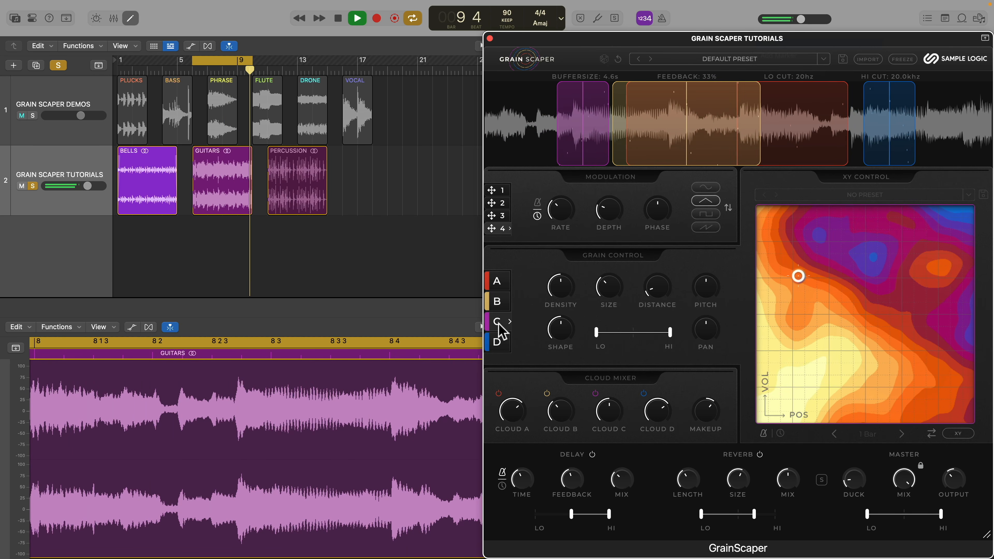
left_click(500, 283)
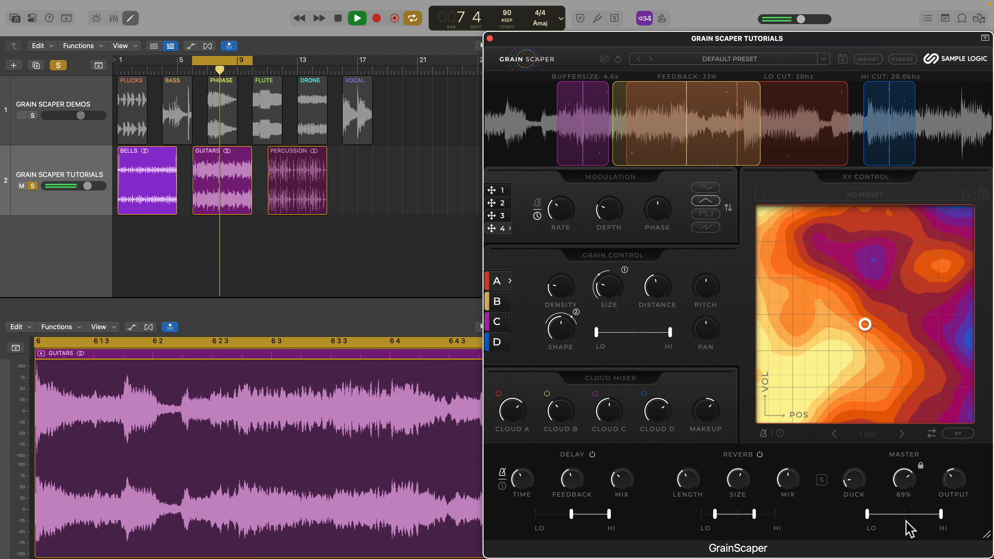
- Audition the master mix at about 69% and 53%, lock it at 100%, and try a higher ducking amount
left_click_drag(907, 485, 908, 518)
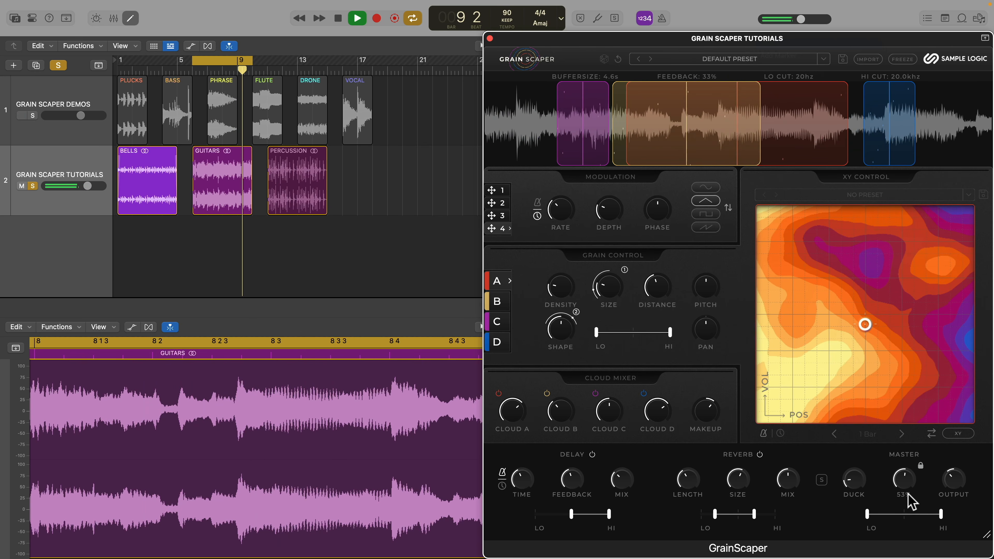
left_click(921, 466)
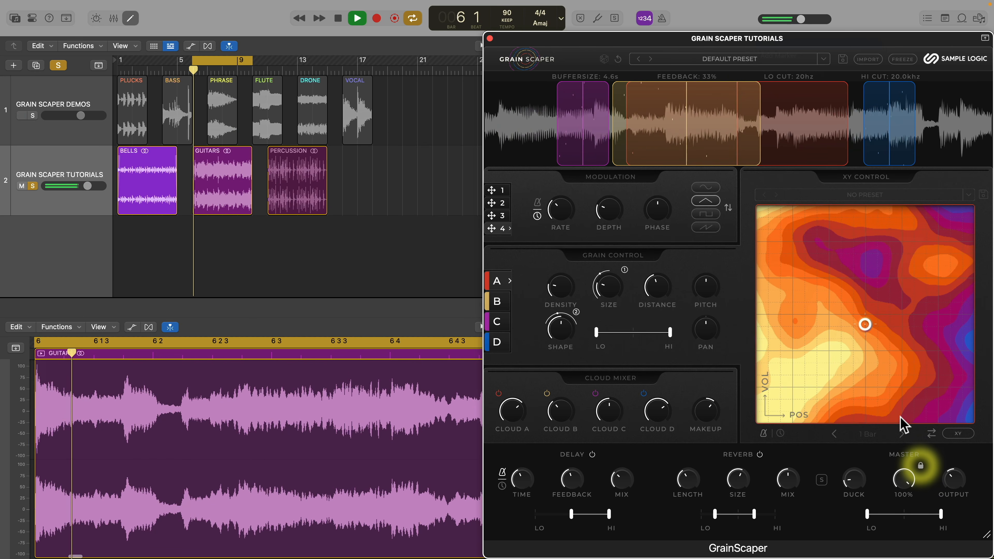
left_click(920, 467)
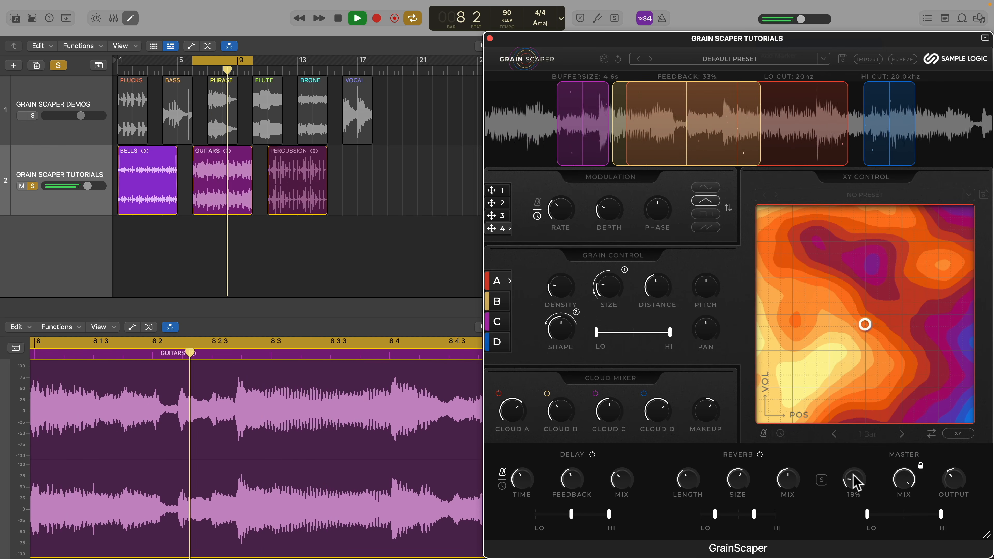
left_click_drag(854, 482, 854, 429)
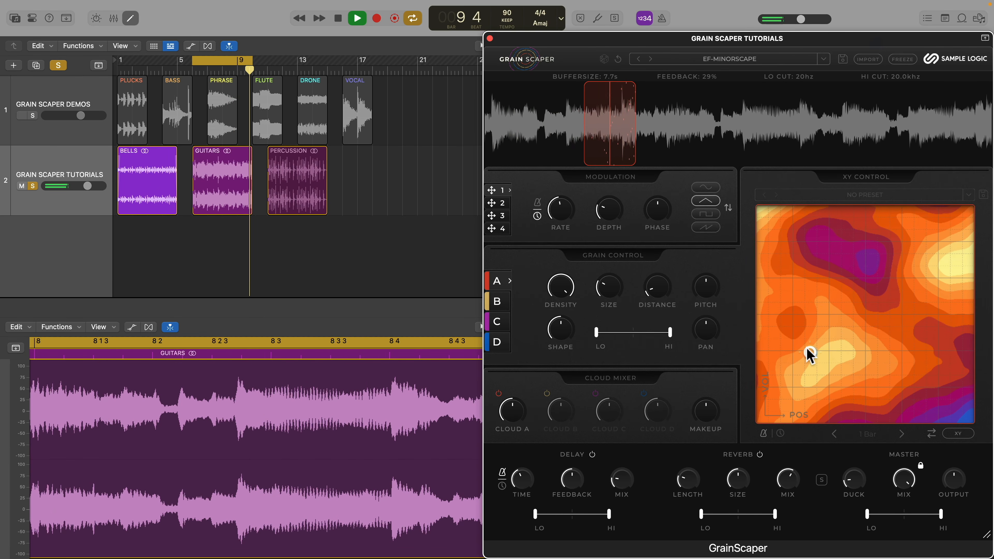
- Audition cloud A's XY position across the pad on the EF-MINORSCAPE preset, sweeping it through the buffer and volume range
left_click_drag(812, 307, 819, 217)
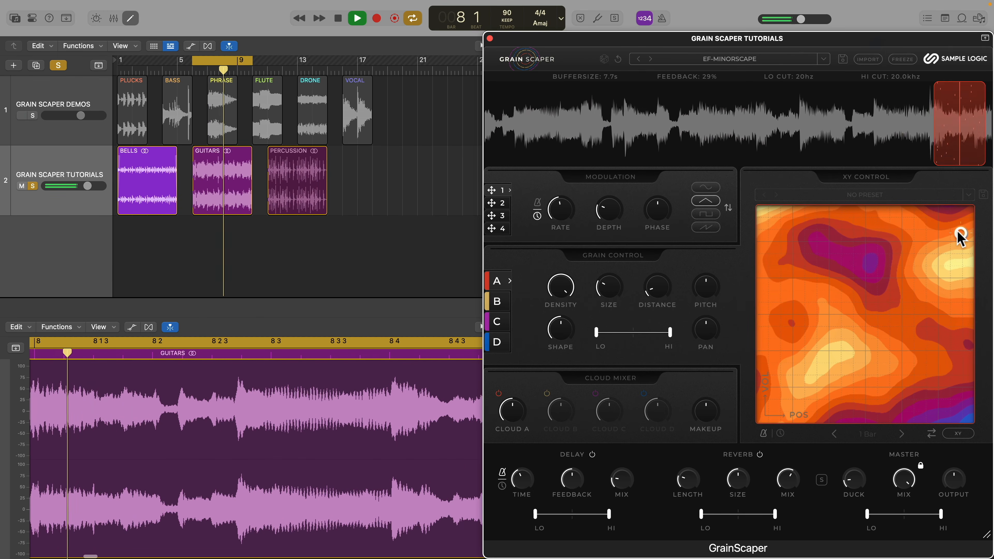
left_click_drag(944, 235, 774, 236)
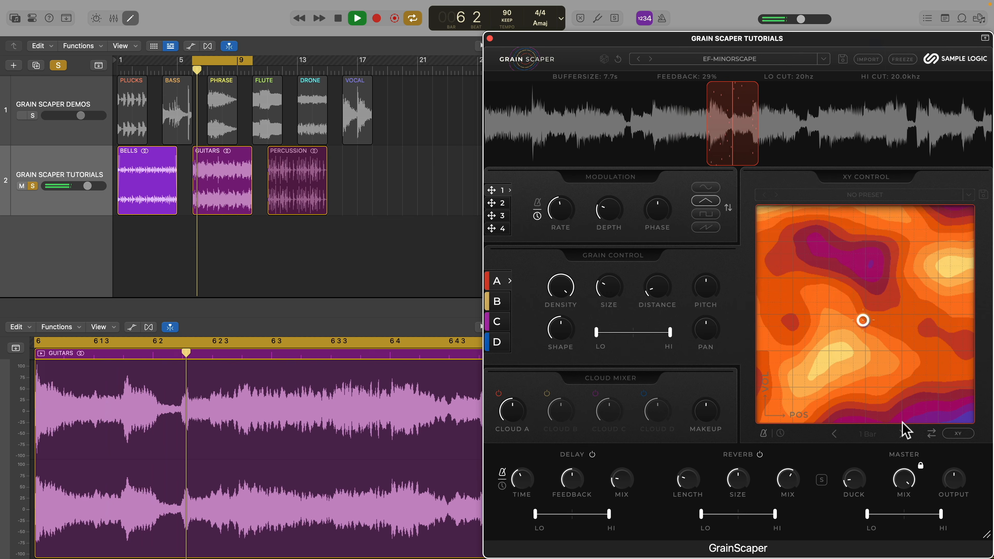
- Switch the XY control to path mode, draw an S-shaped path for cloud A, and change the path's playback direction
left_click(958, 434)
mouse_move(821, 373)
left_mouse_down()
mouse_move(797, 343)
mouse_move(819, 276)
mouse_move(882, 318)
mouse_move(936, 266)
mouse_move(937, 247)
left_mouse_up()
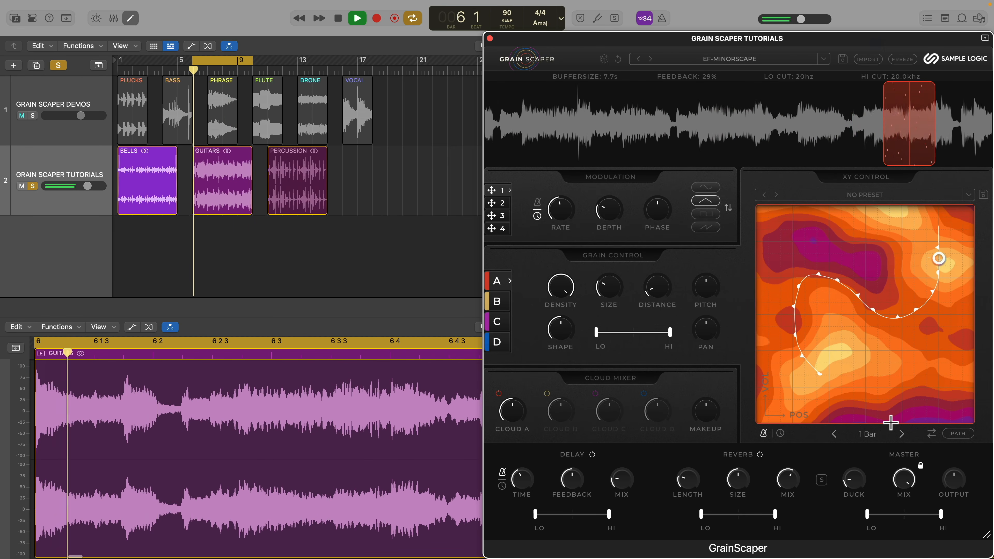
left_click(931, 433)
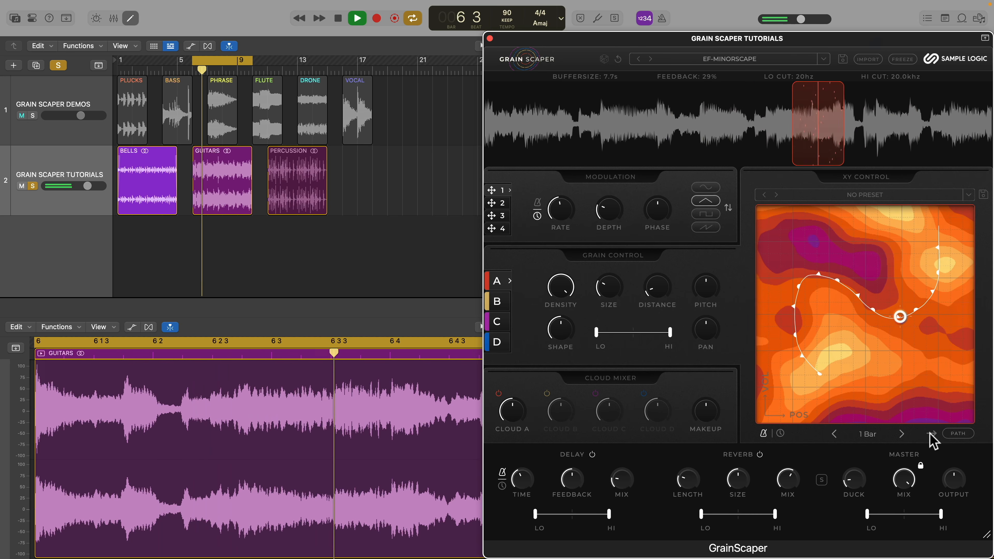
- Set cloud A's path length to 4 bars and try the Line Up and Sine Vertical path presets
left_click(901, 433)
left_click(901, 433)
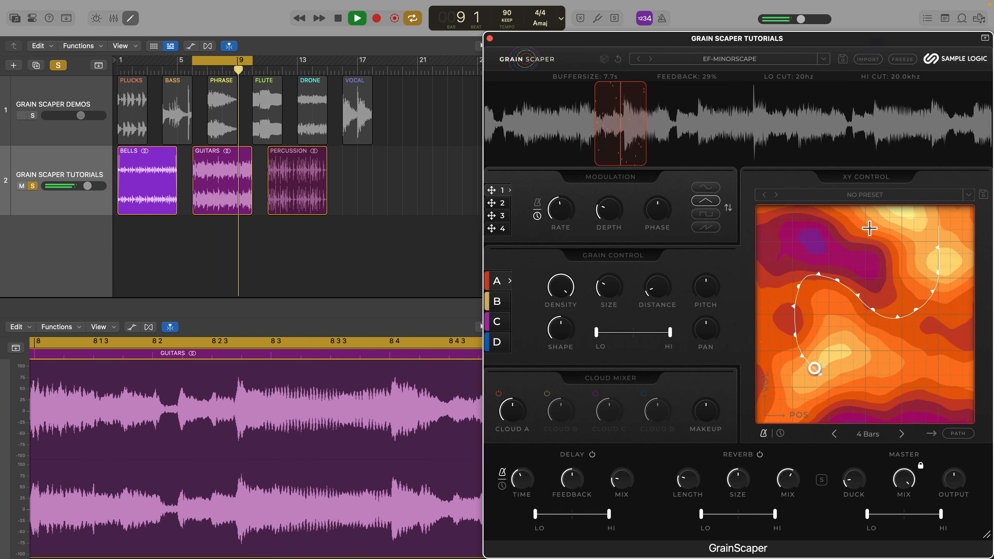
left_click(865, 196)
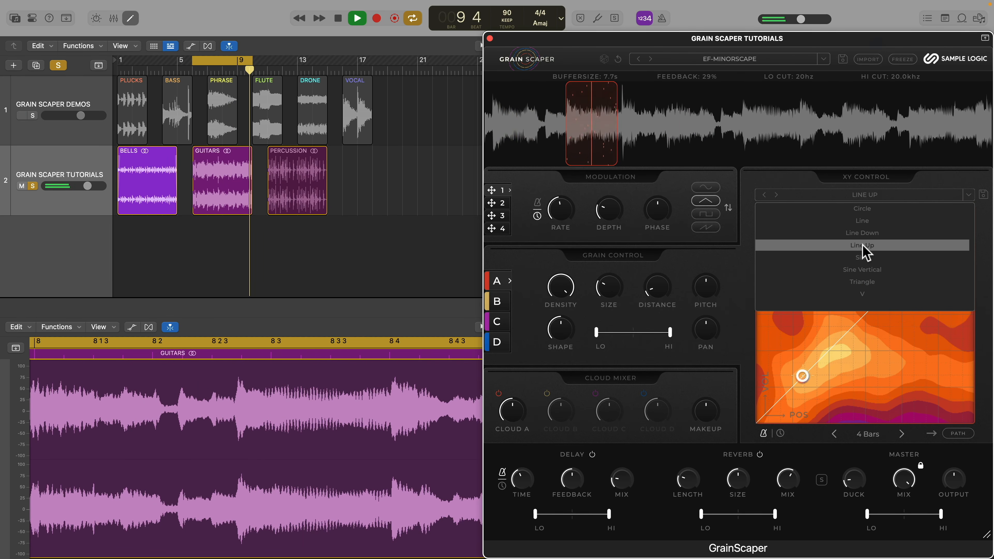
left_click(865, 270)
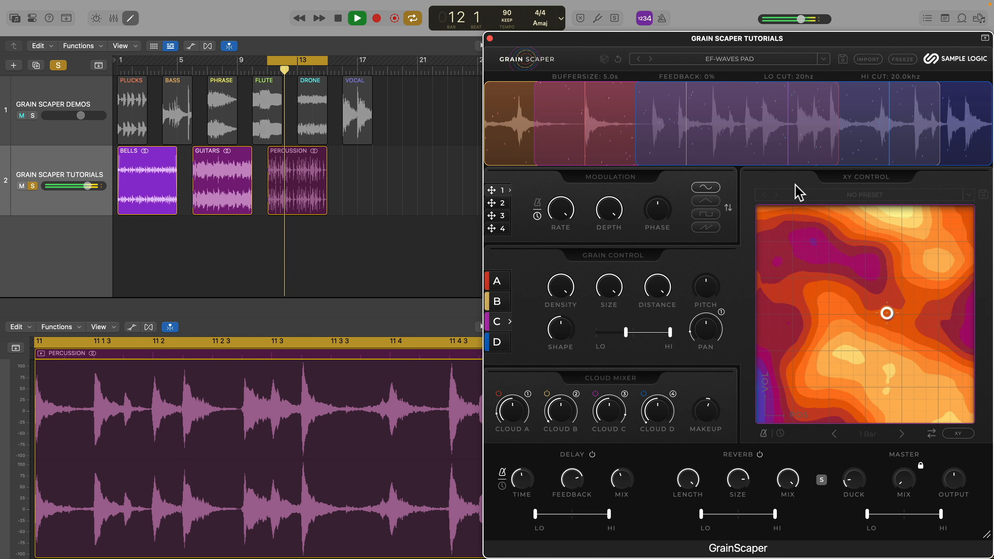
- Raise the master mix to 100% on the EF-WAVES PAD preset and freeze the buffer
left_click_drag(891, 477, 872, 317)
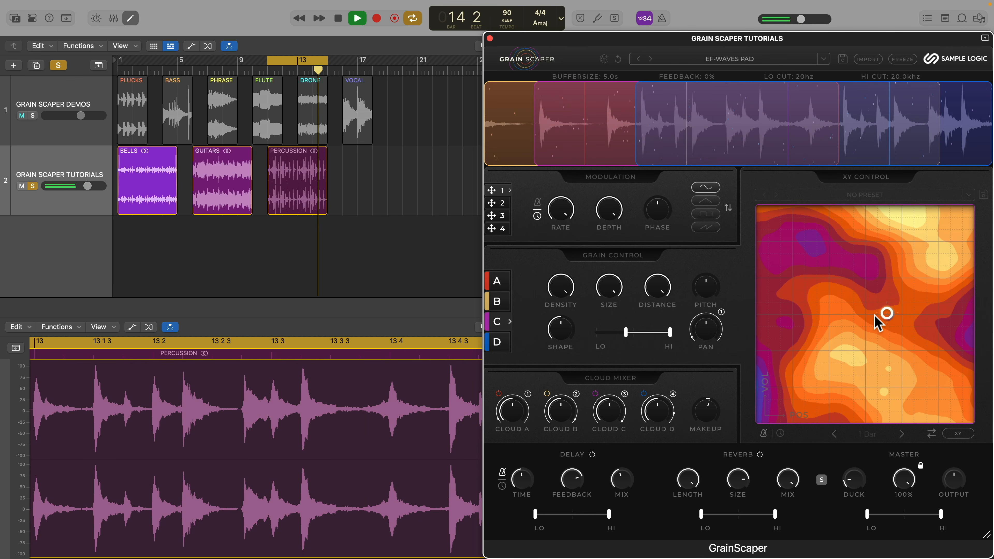
left_click(902, 59)
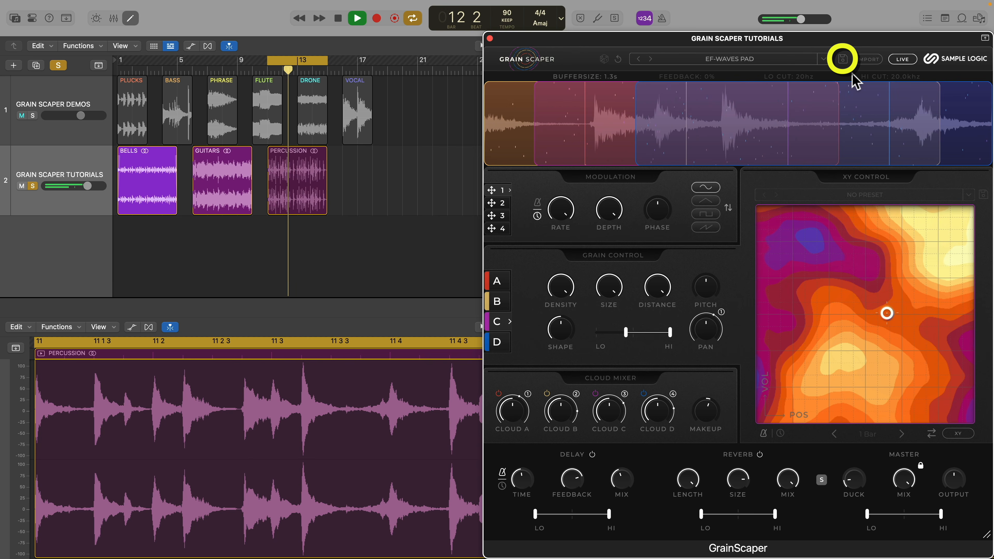
- Import SYNTH LOOP.wav from the IMPORT folder into the frozen buffer
left_click(868, 60)
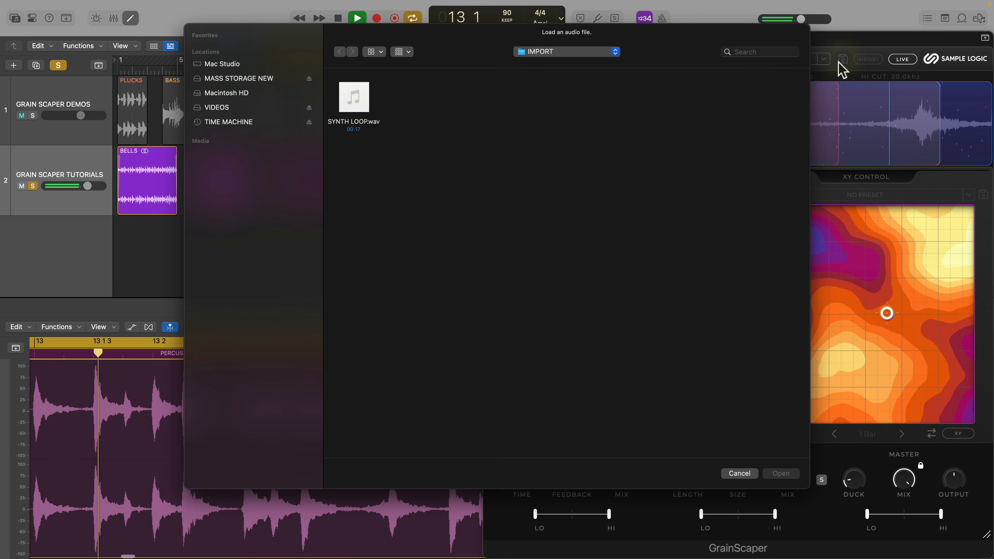
left_click(353, 94)
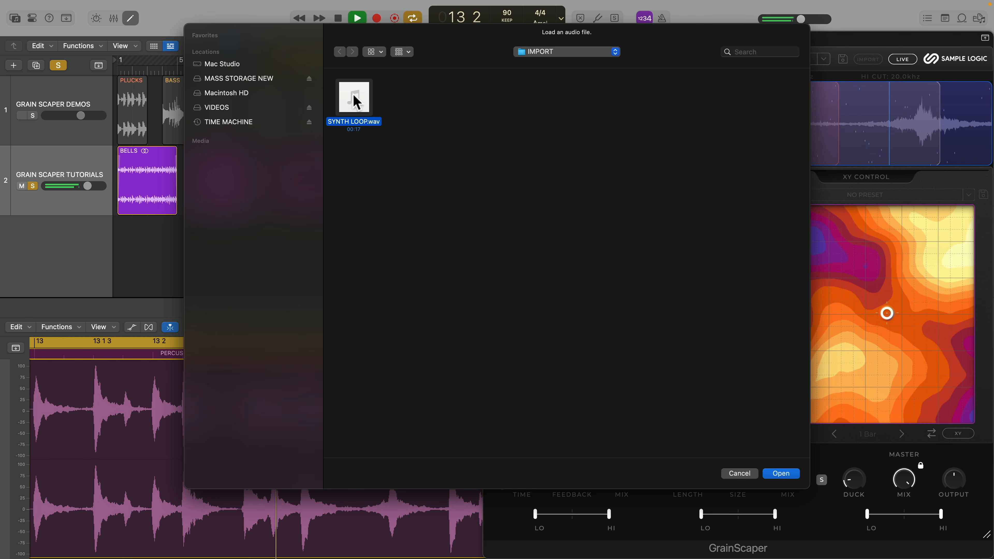
left_click(789, 473)
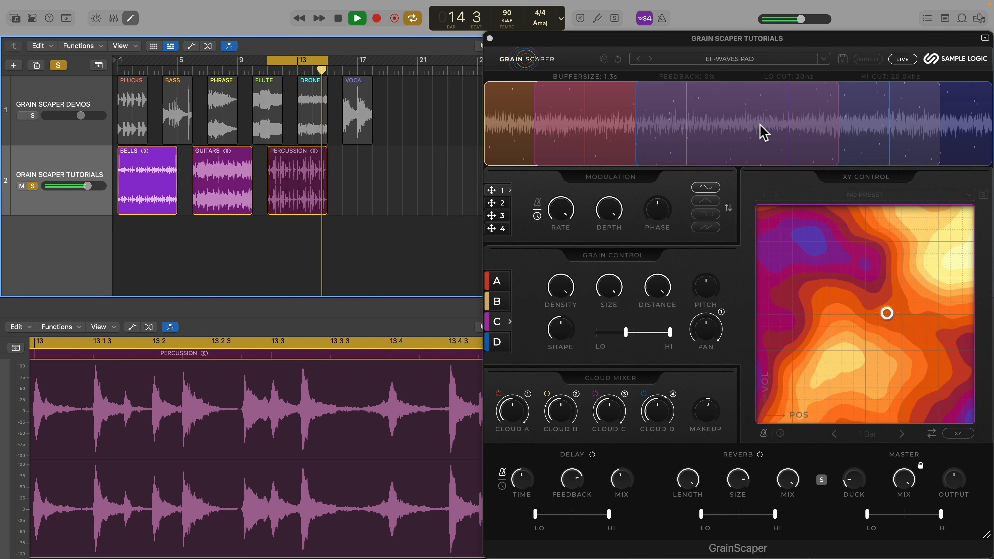
- Shorten the buffer size to 0.5 s and apply the Sine path preset to cloud C's XY control
left_click_drag(607, 75, 609, 84)
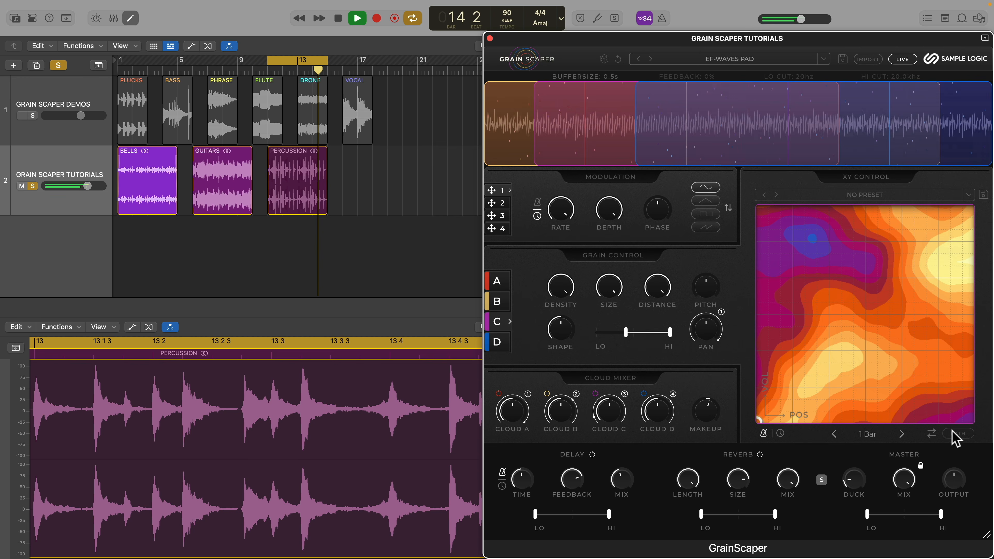
left_click(862, 195)
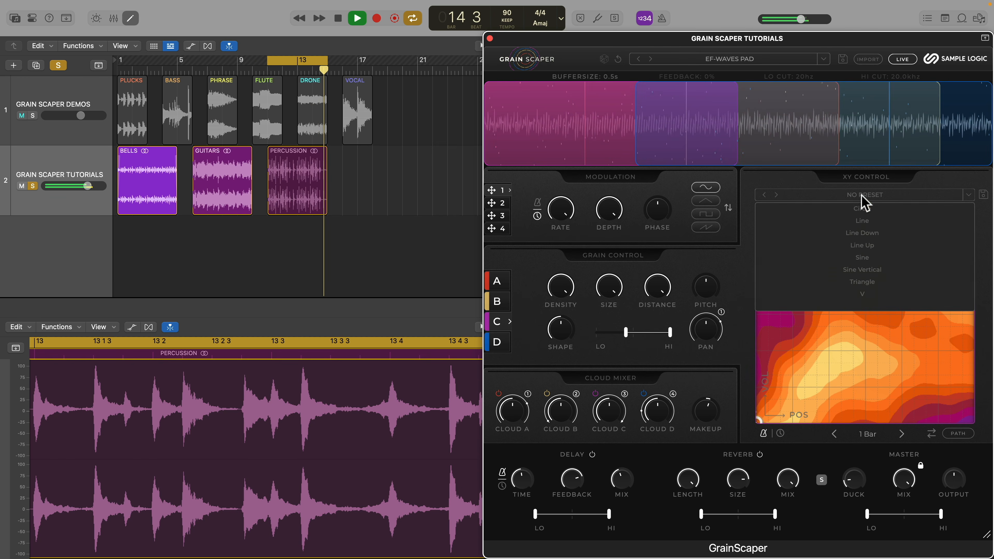
left_click(867, 259)
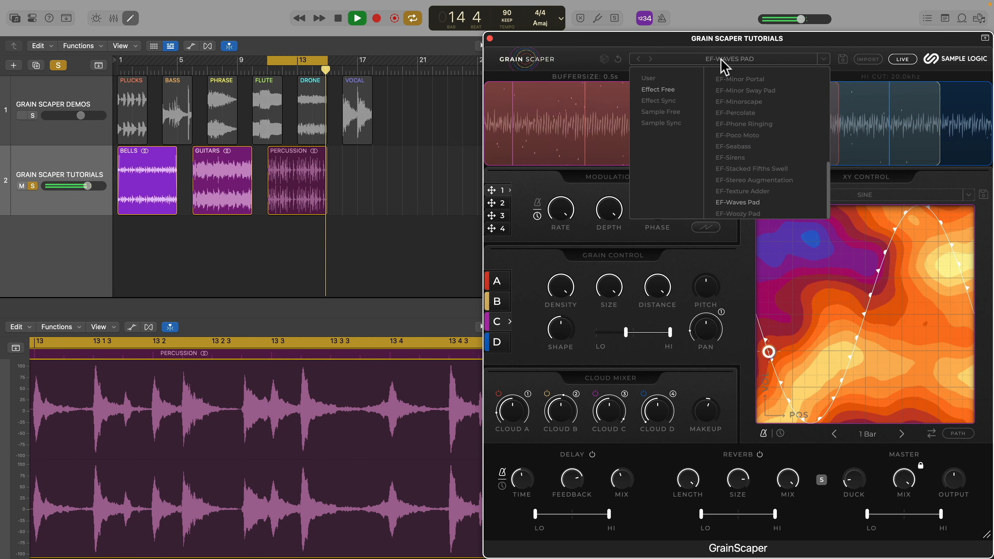
- Audition the Sample Free presets SF-Portals and SF-Soft Drone
left_click(660, 111)
left_click(734, 146)
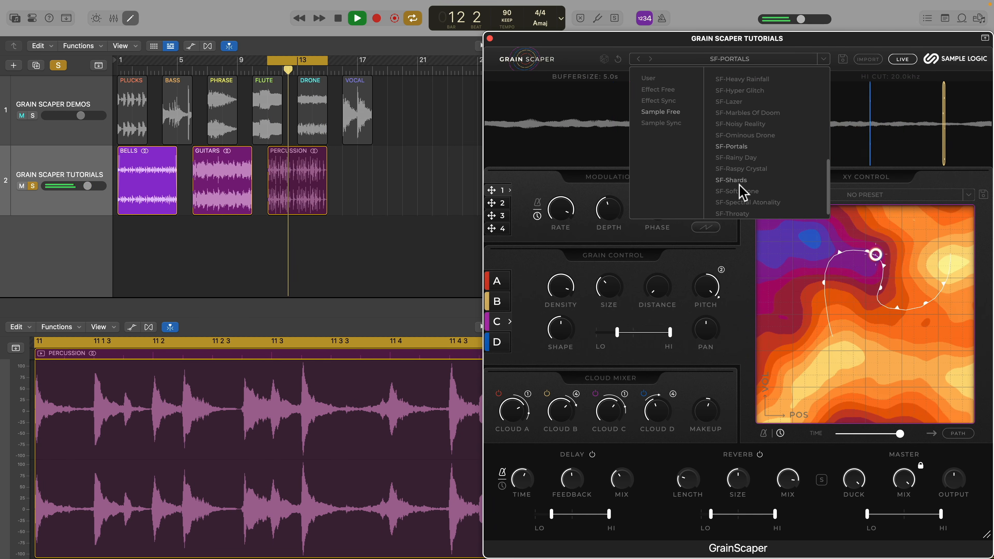
left_click(740, 192)
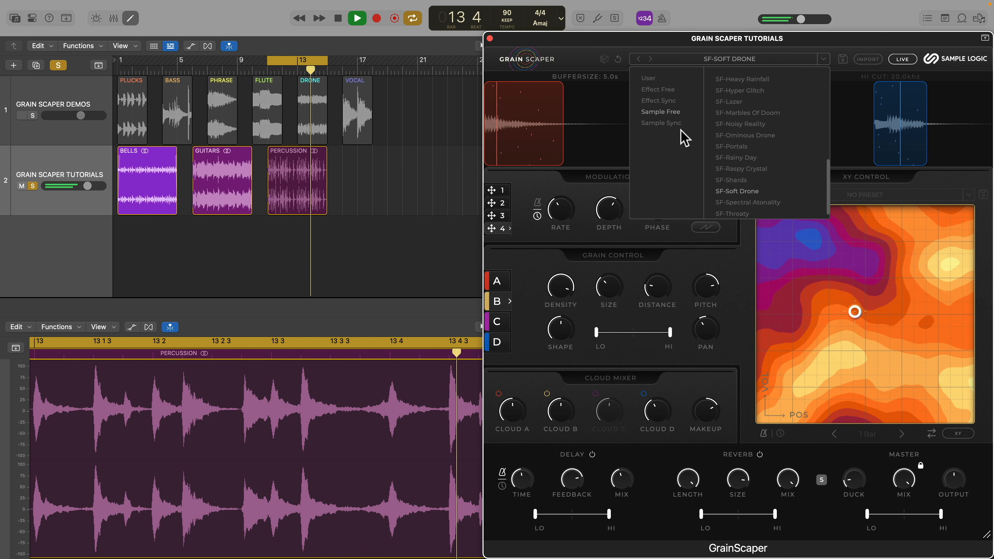
- Audition the Sample Sync presets SS-Particles, SS-Foreboding Chant and SS-Glitch Beat, and load SS-Jumping Out Of Tune
left_click(674, 124)
left_click(743, 114)
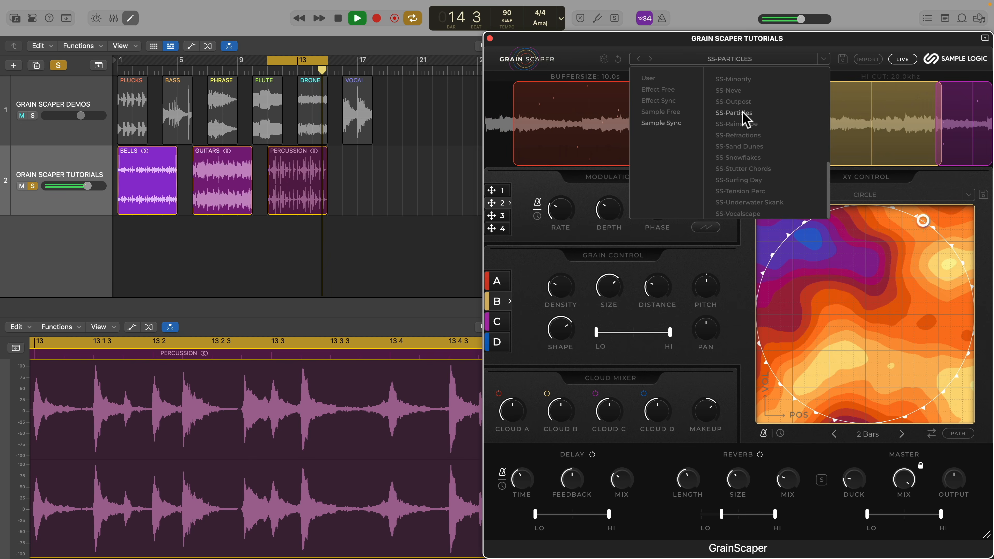
scroll(821, 164, "up", 6)
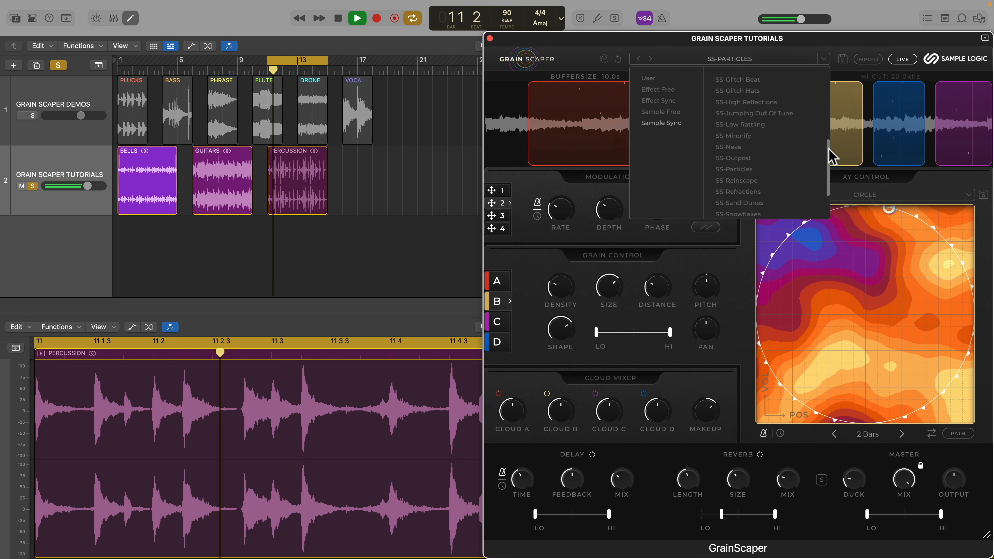
left_click(769, 122)
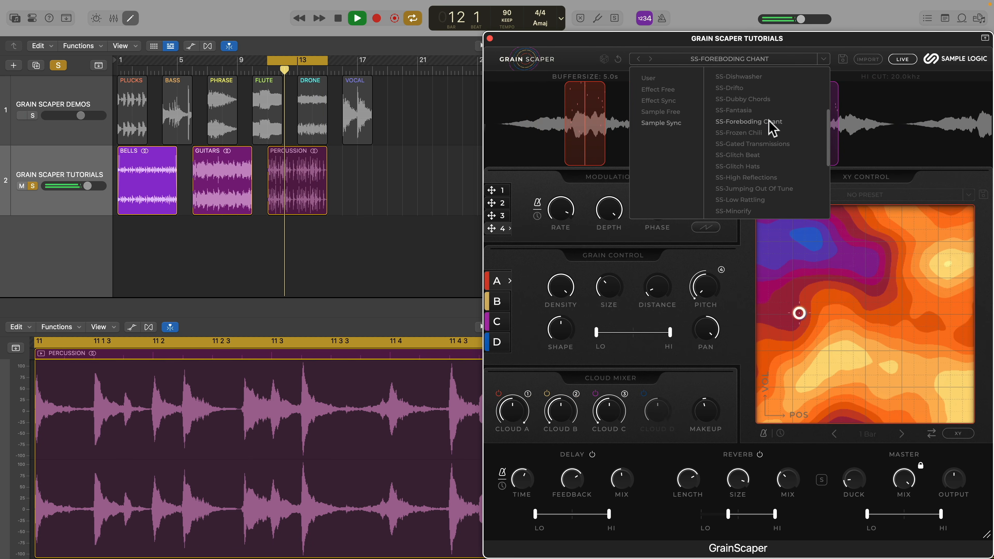
left_click(761, 156)
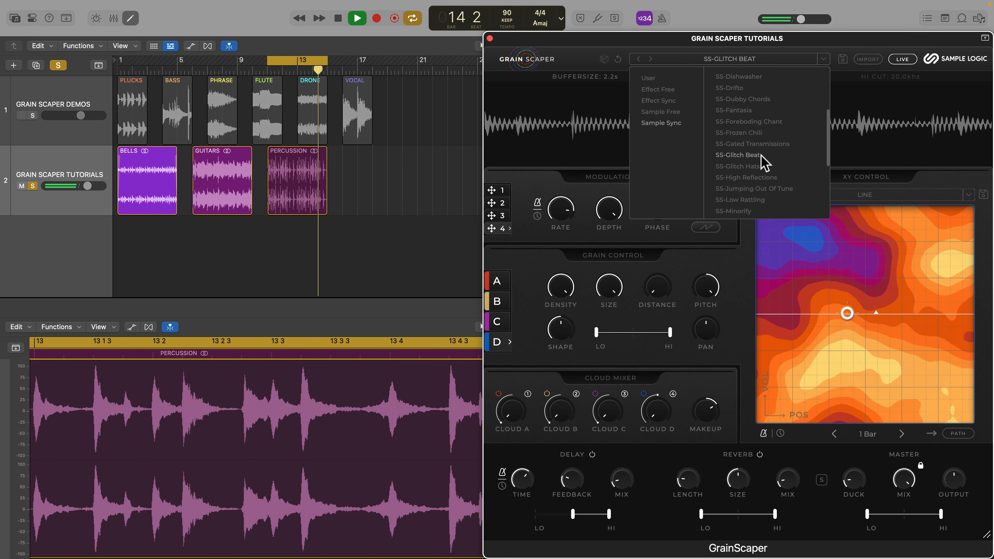
left_click(756, 188)
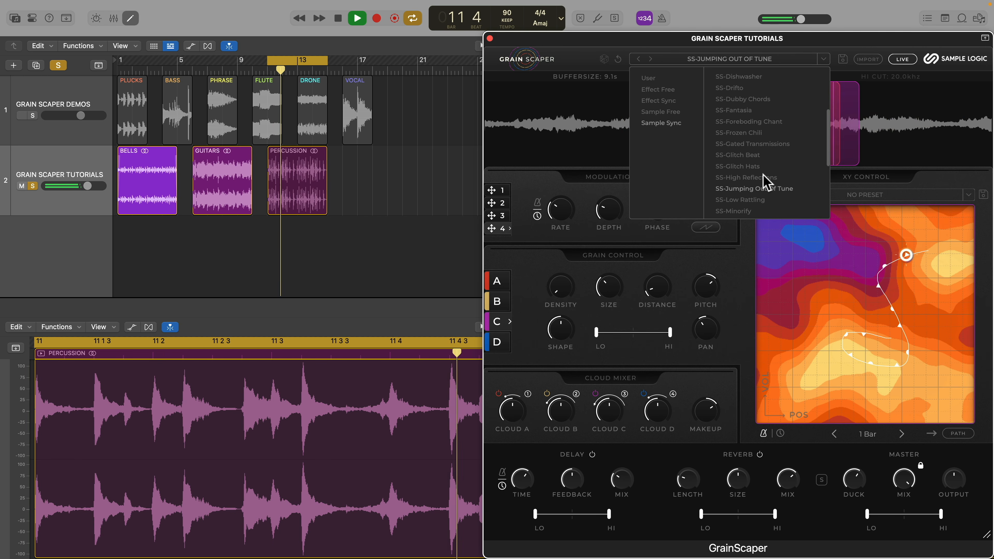
left_click(828, 59)
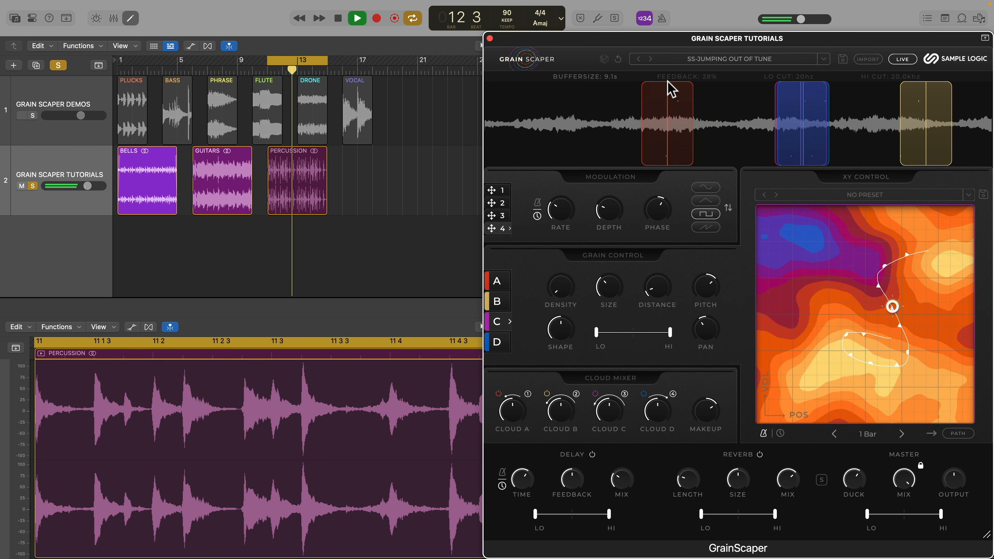
- Randomize the SS-Jumping Out Of Tune preset's parameters several times on the imported sample
left_click(604, 59)
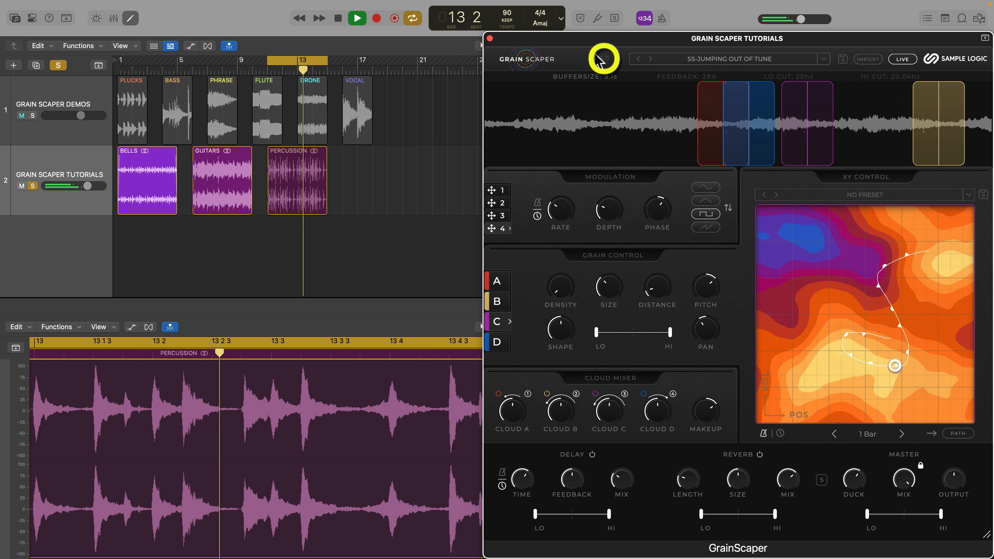
left_click(604, 59)
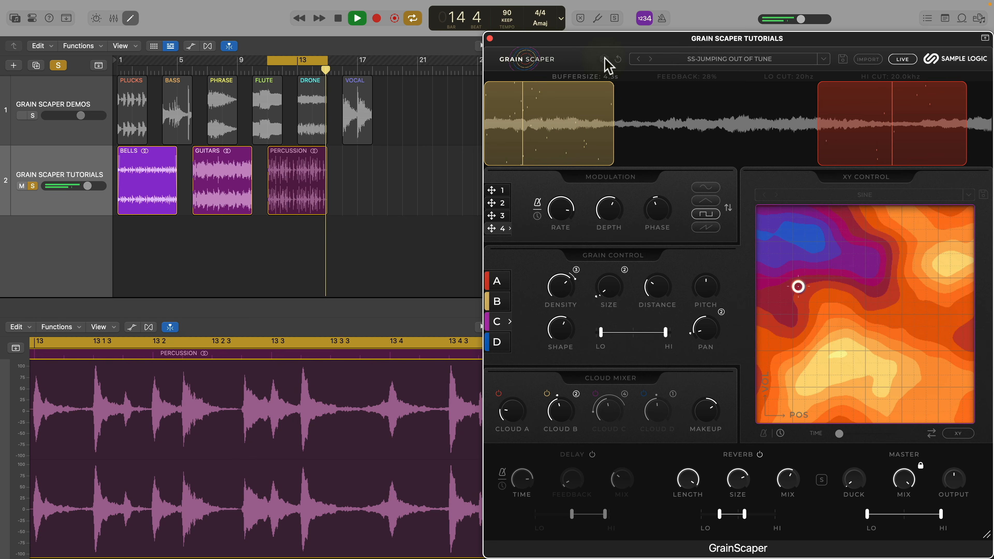
left_click(604, 59)
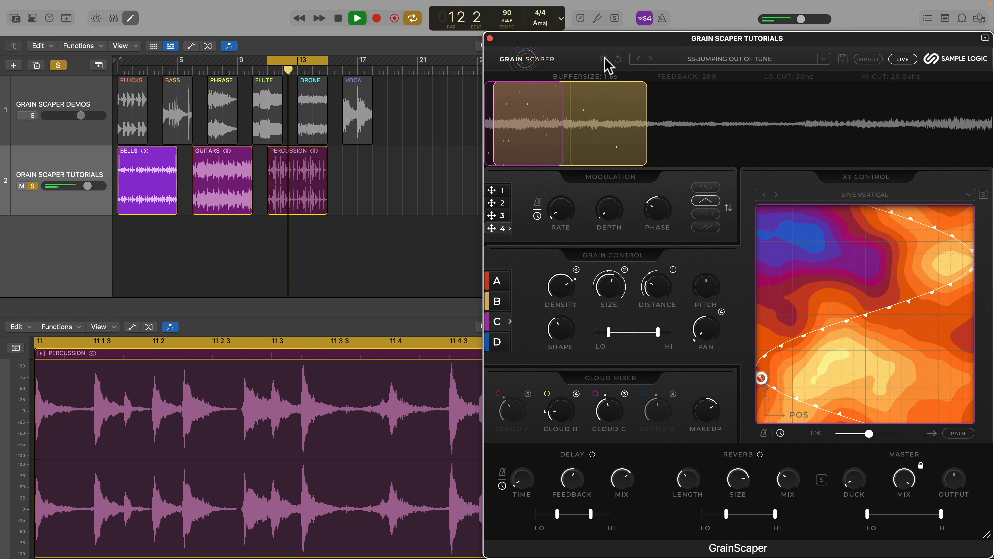
left_click(605, 59)
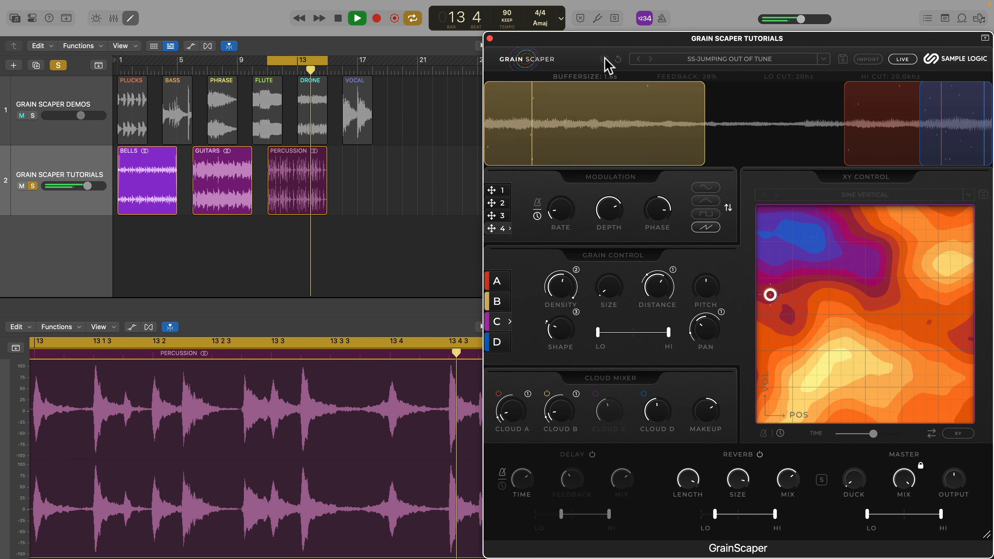
- Move the cycle range to the GUITARS region at bars 6 to 10 and return the buffer to live input
left_click_drag(312, 65, 238, 64)
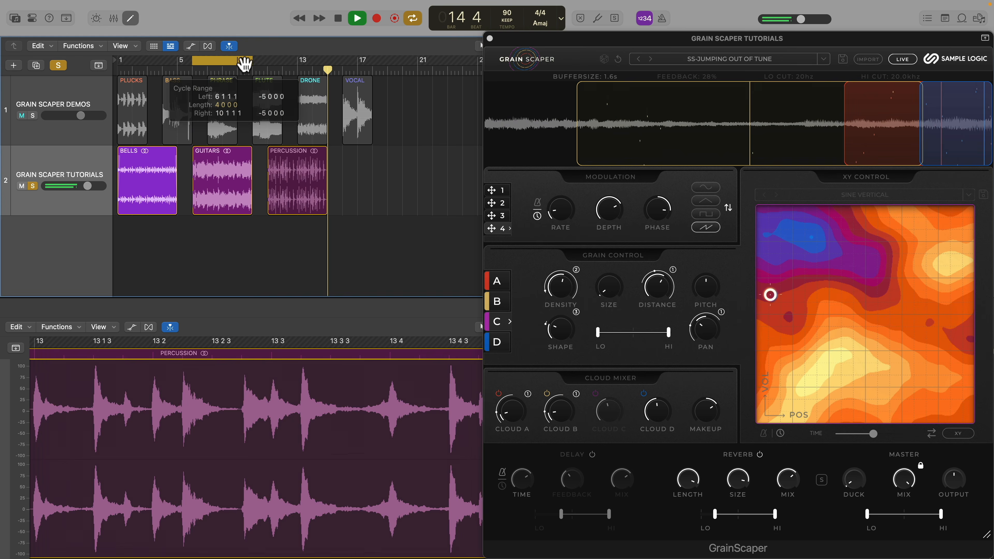
left_click(902, 63)
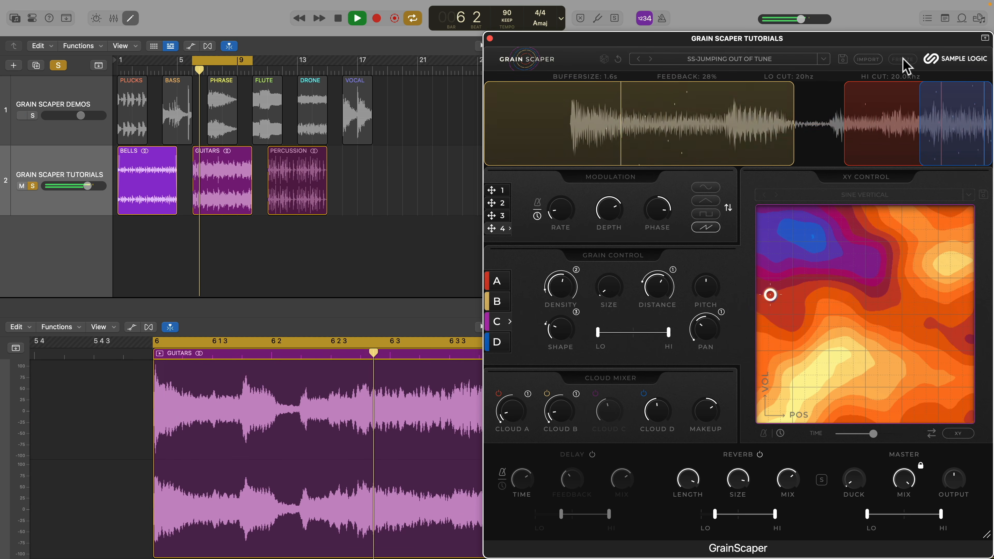
- Randomize the parameters again while the guitar loop plays
left_click(604, 60)
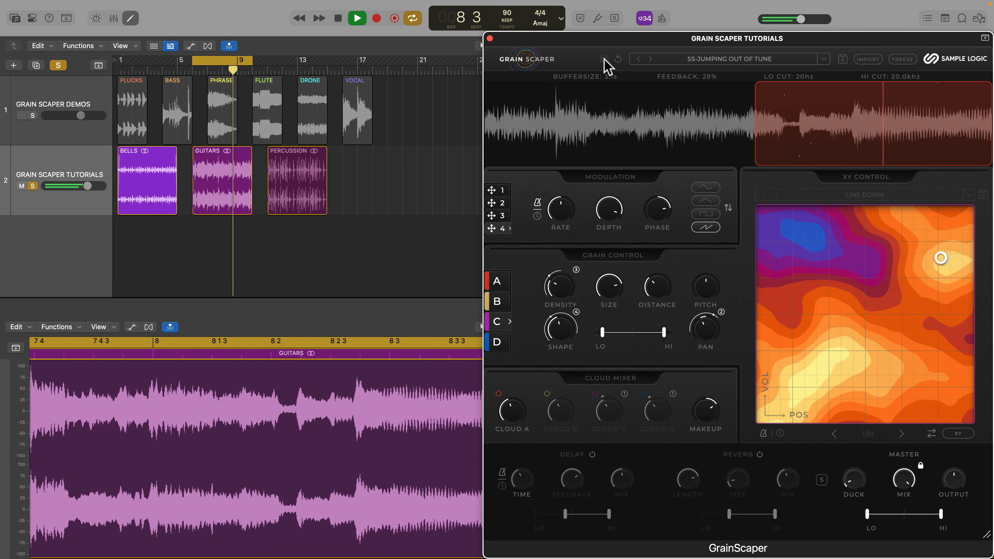
left_click(604, 59)
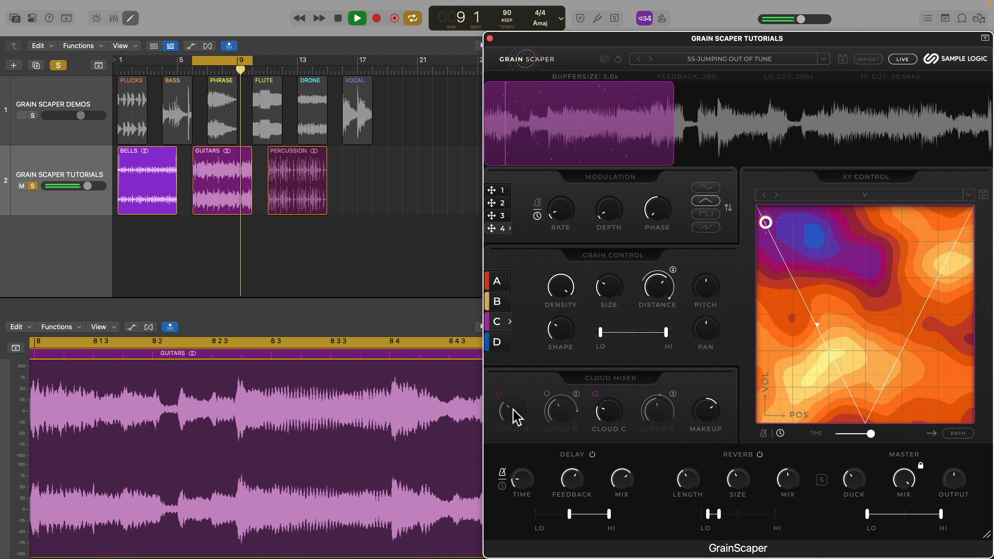
- Switch on cloud A in the cloud mixer and raise its level slightly
left_click(499, 393)
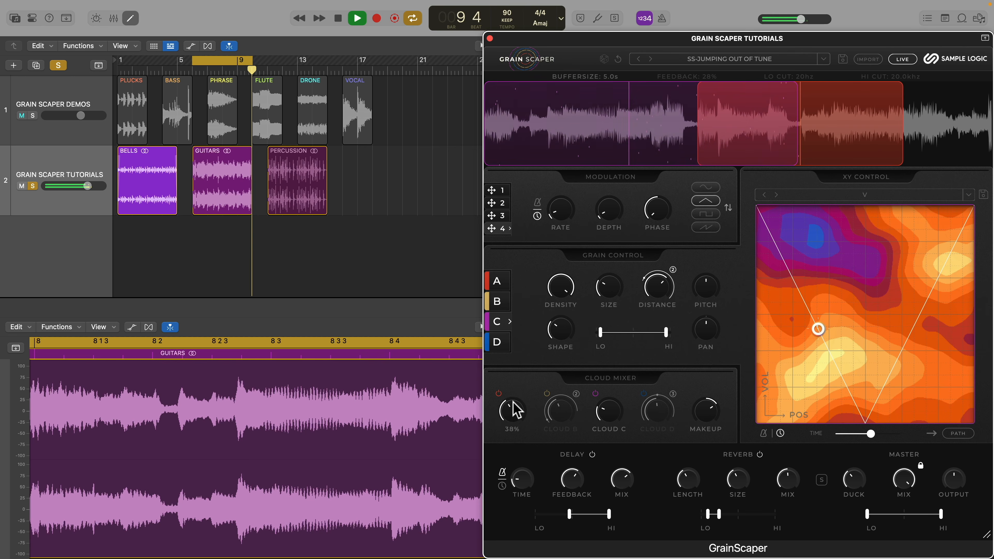
left_click_drag(513, 401, 513, 394)
- Select cloud A, set its XY control to path mode, and draw a freehand S-shaped path across the pad
left_click(502, 284)
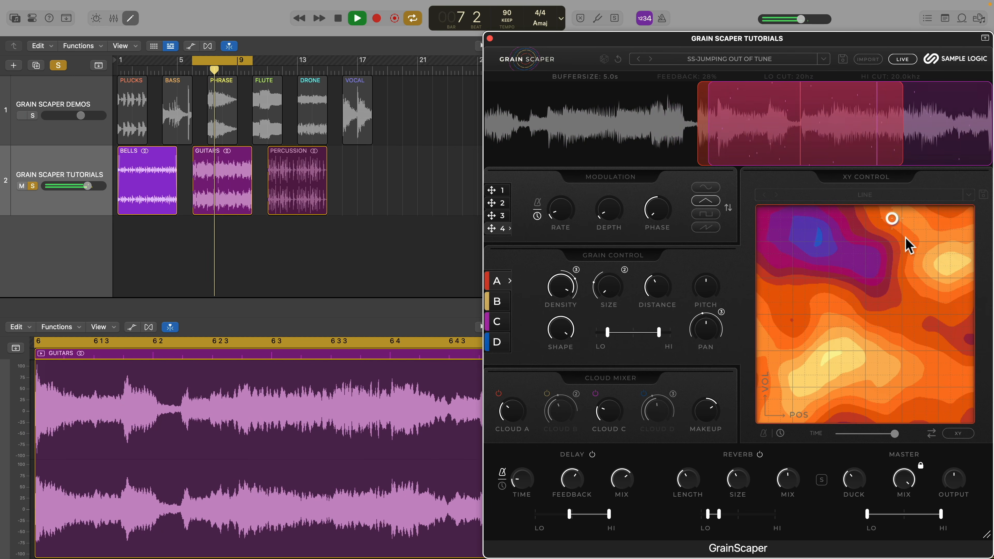
left_click(957, 433)
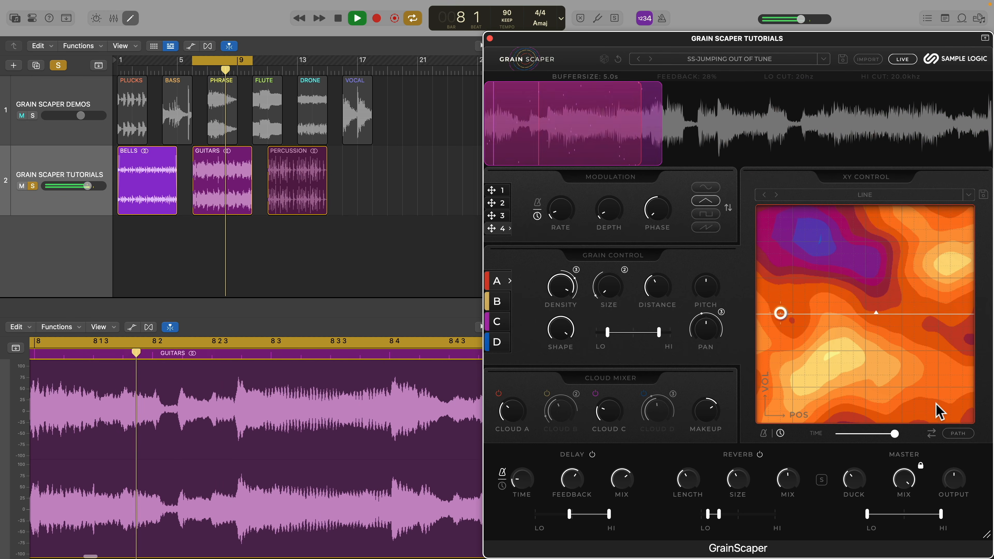
mouse_move(936, 405)
left_mouse_down()
mouse_move(834, 382)
mouse_move(932, 328)
mouse_move(890, 240)
mouse_move(824, 227)
left_mouse_up()
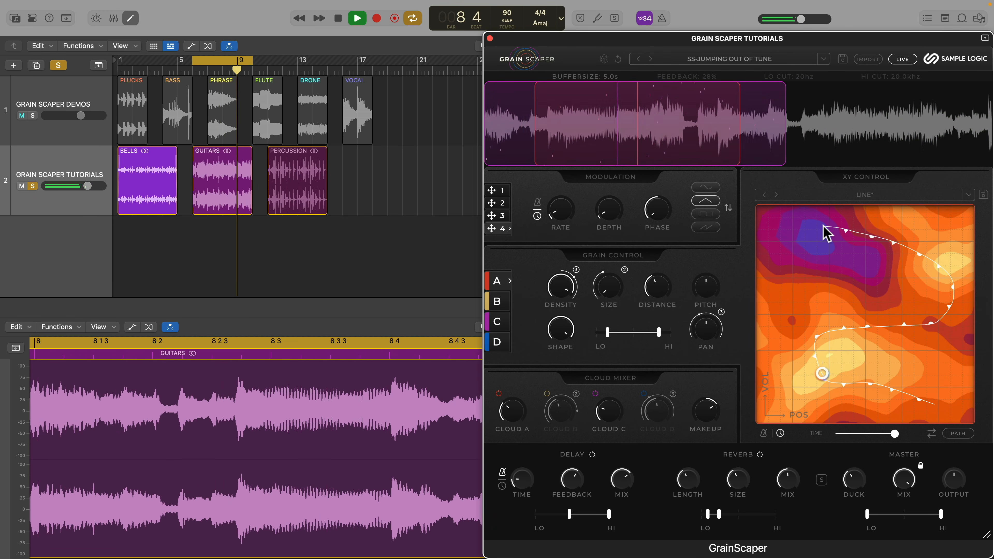